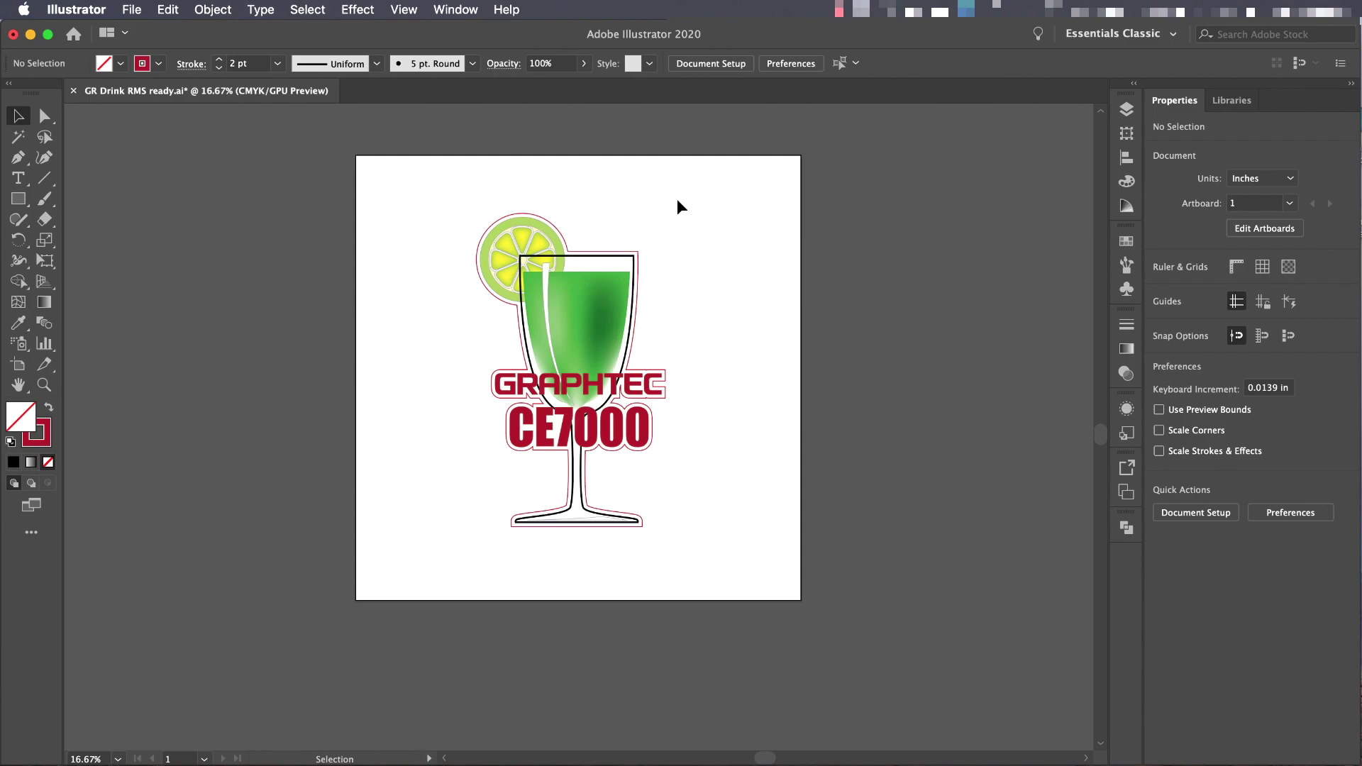
# In Cutting Master 4 Registration Marks, choose Graphtec 4 Points Type 1 with the 0.984 in margin
pyautogui.click(131, 9)
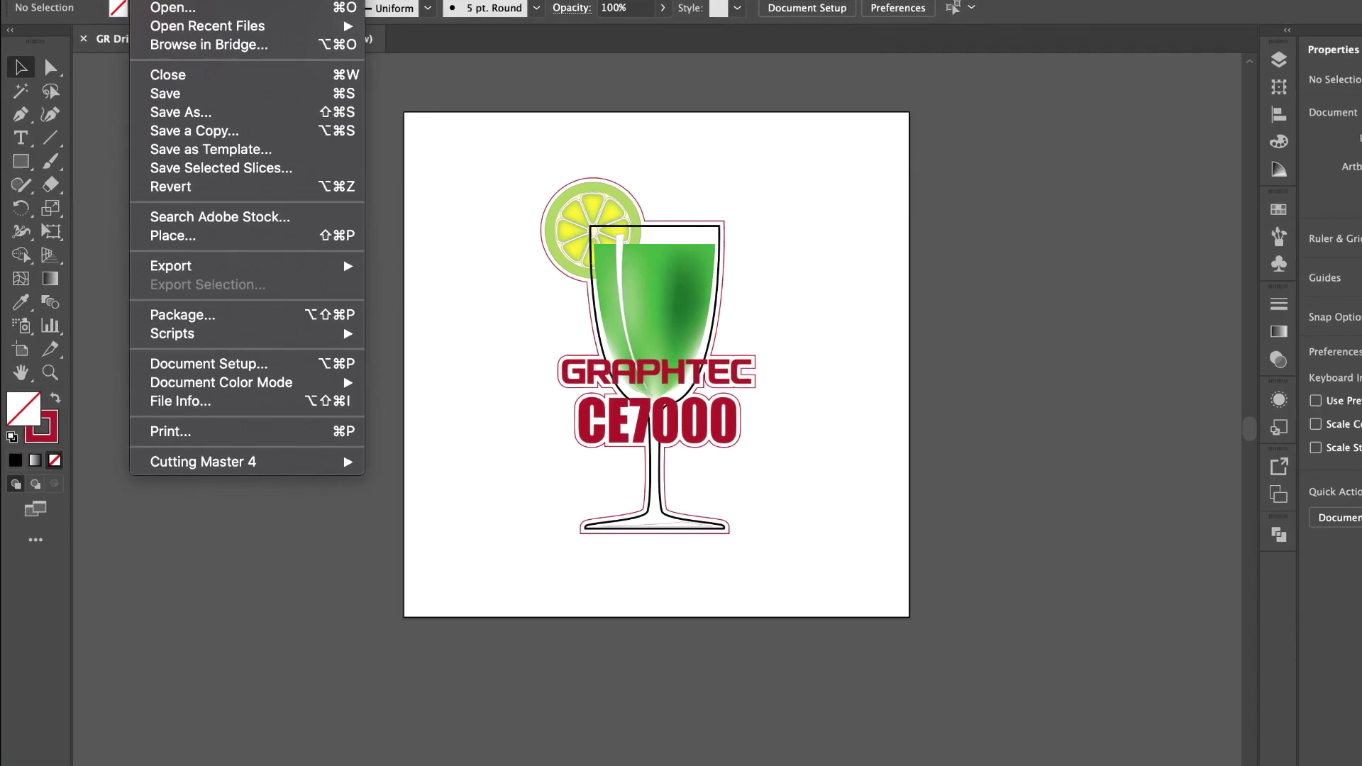
pyautogui.moveTo(273, 468)
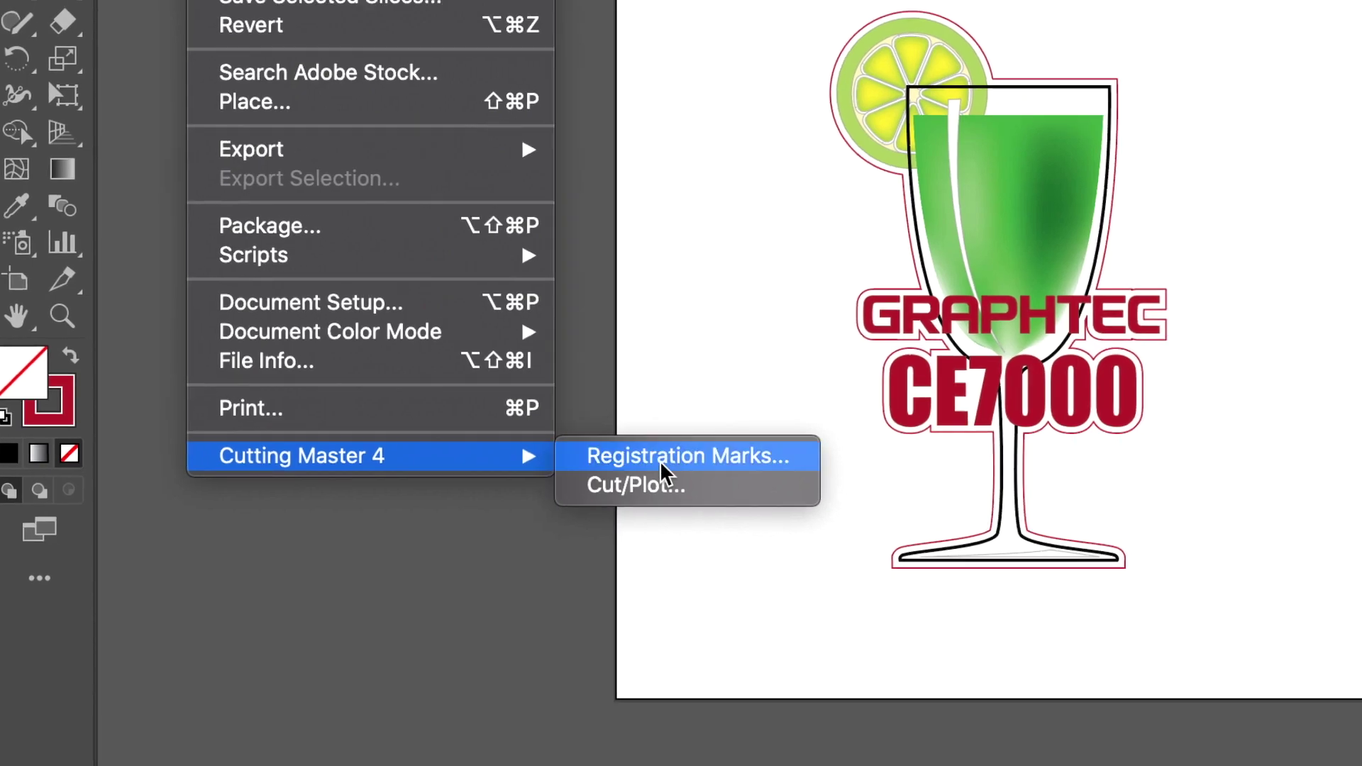
pyautogui.click(713, 454)
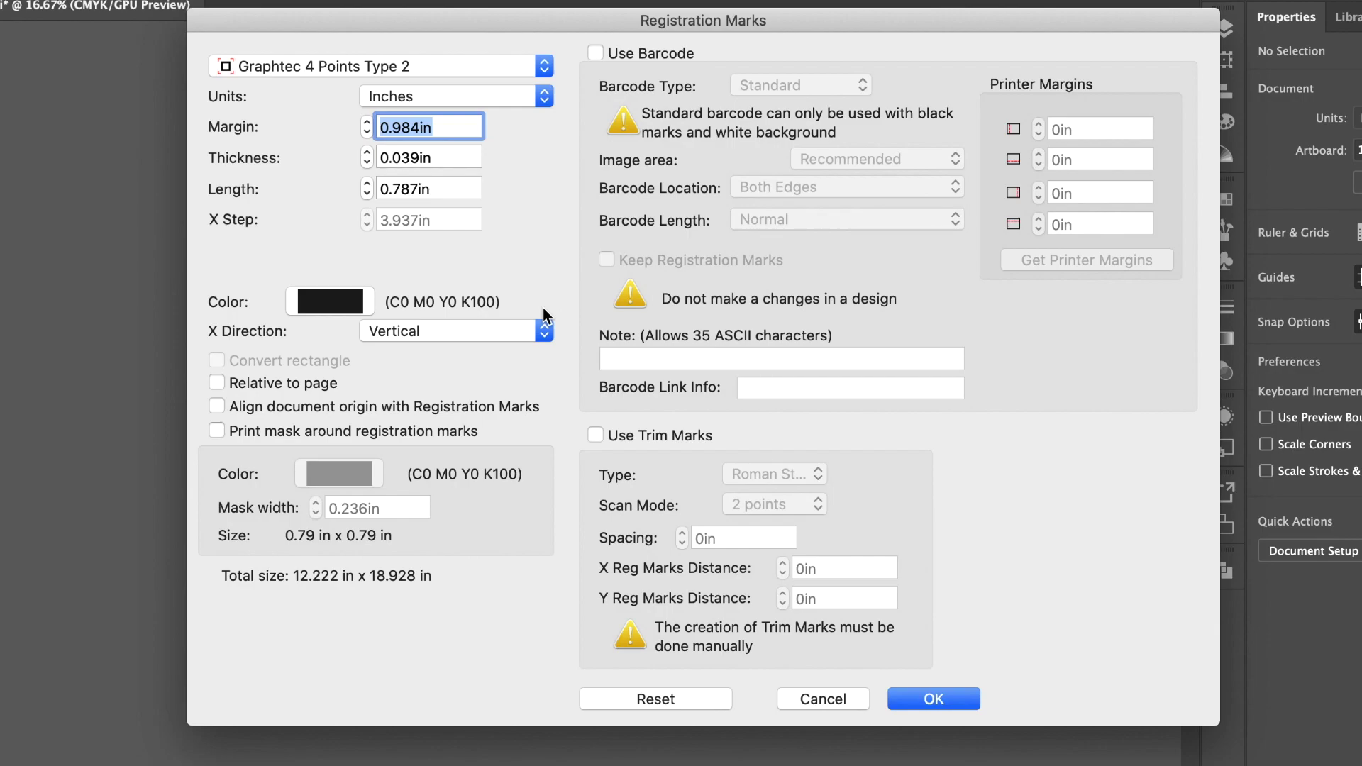
pyautogui.click(548, 68)
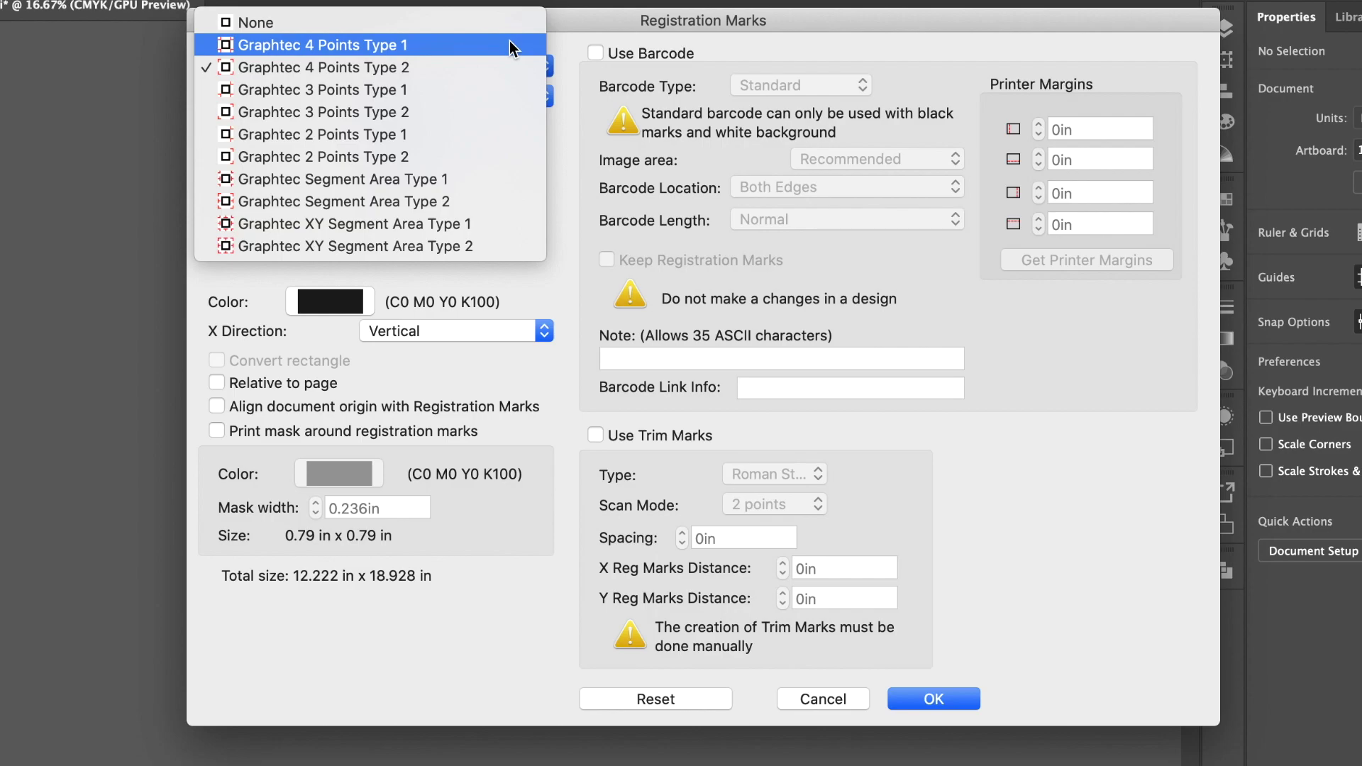
pyautogui.click(510, 41)
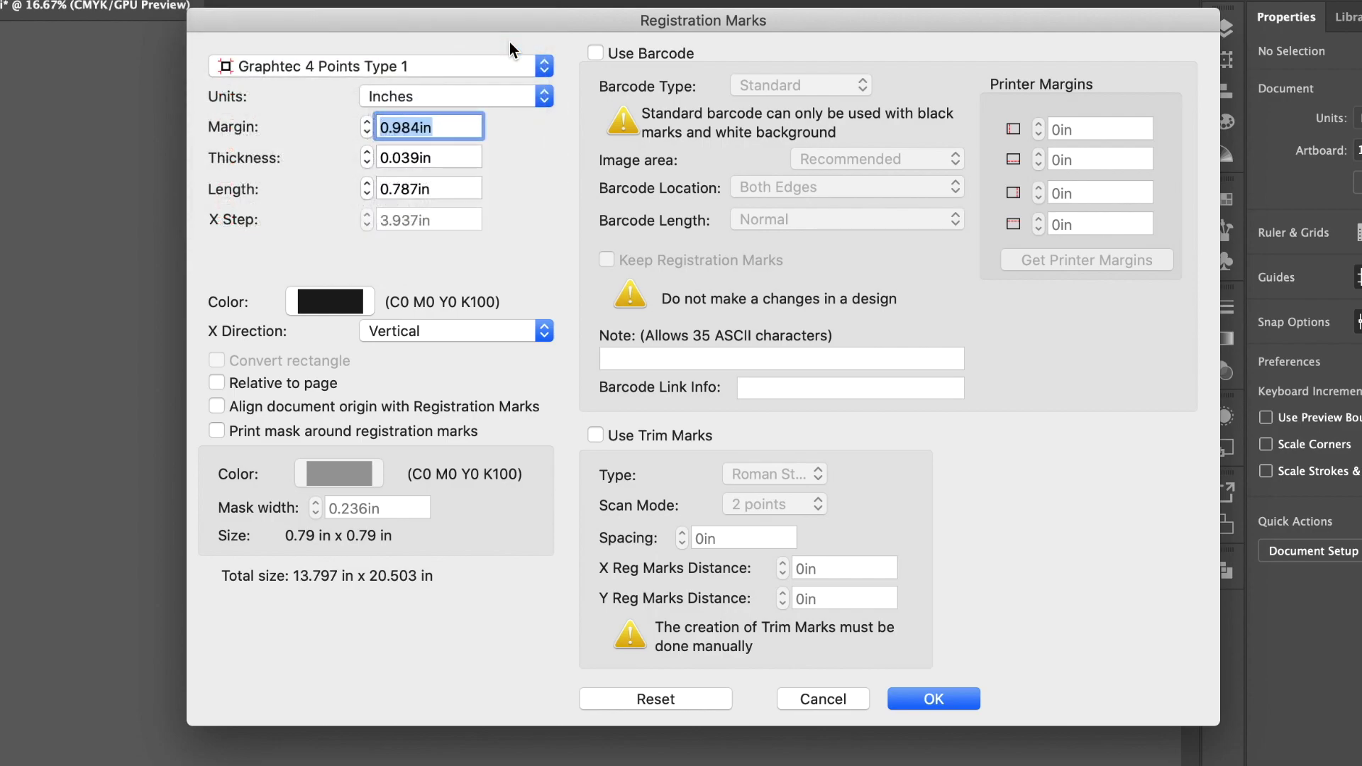
# Confirm the Type 1 settings so four marks frame the GRAPHTEC CE7000 drink artwork
pyautogui.click(917, 699)
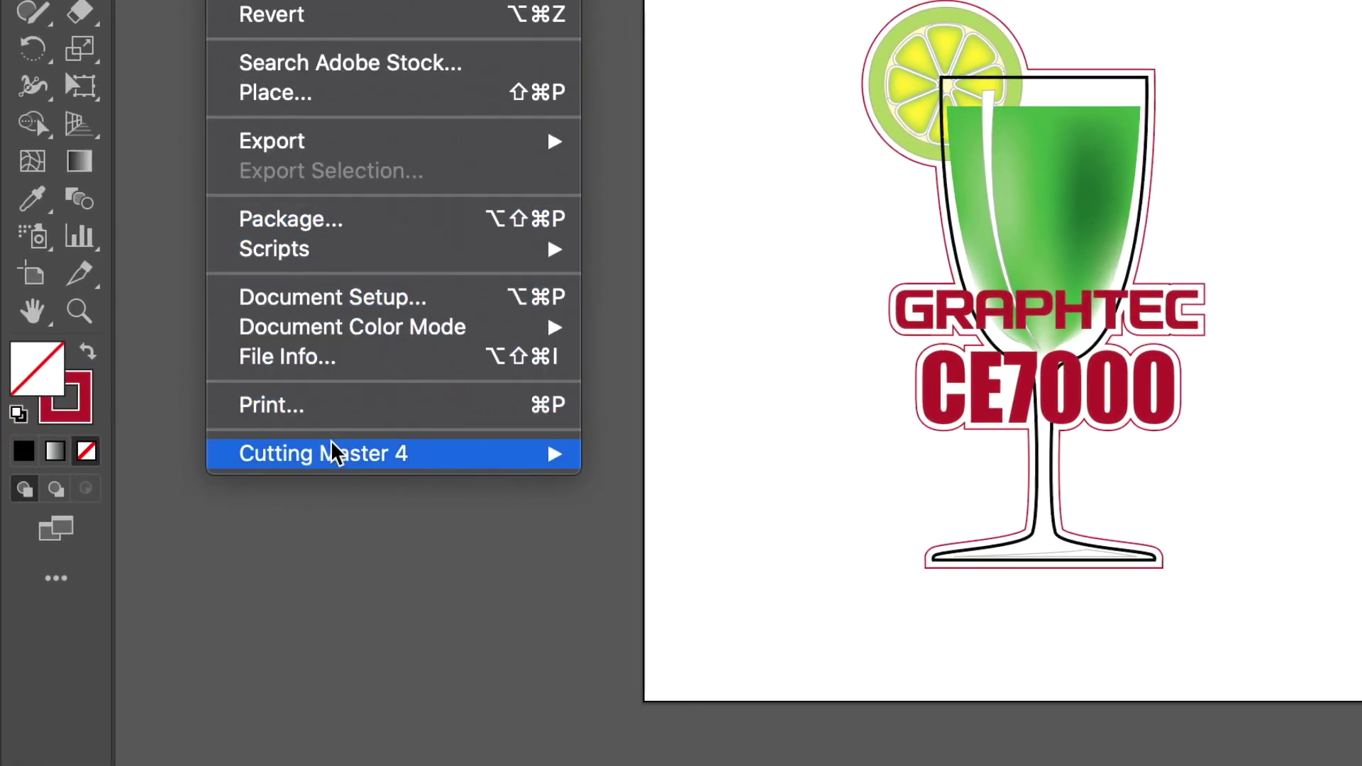
# Reapply the registration marks as Graphtec 4 Points Type 2, sitting closer to the artwork
pyautogui.moveTo(334, 453)
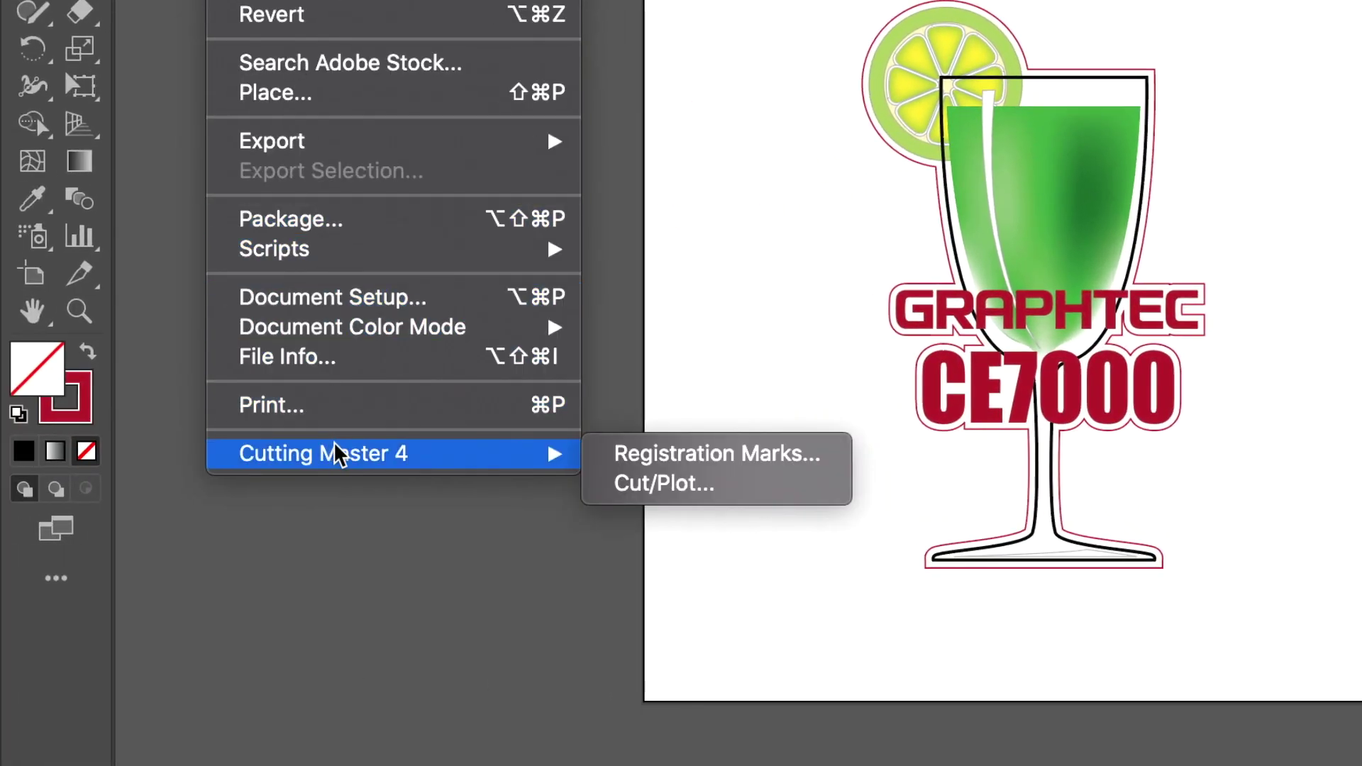
pyautogui.click(664, 465)
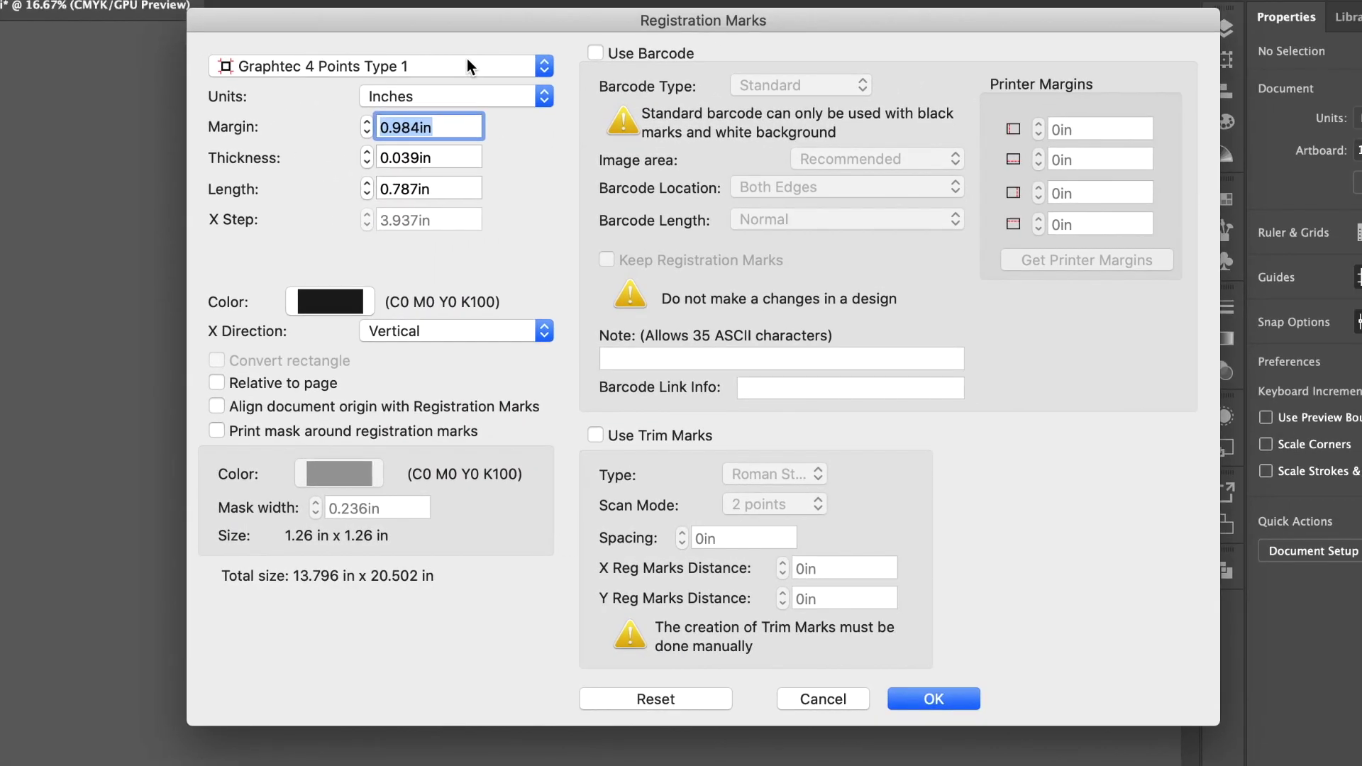
pyautogui.click(466, 66)
pyautogui.click(449, 88)
pyautogui.click(945, 697)
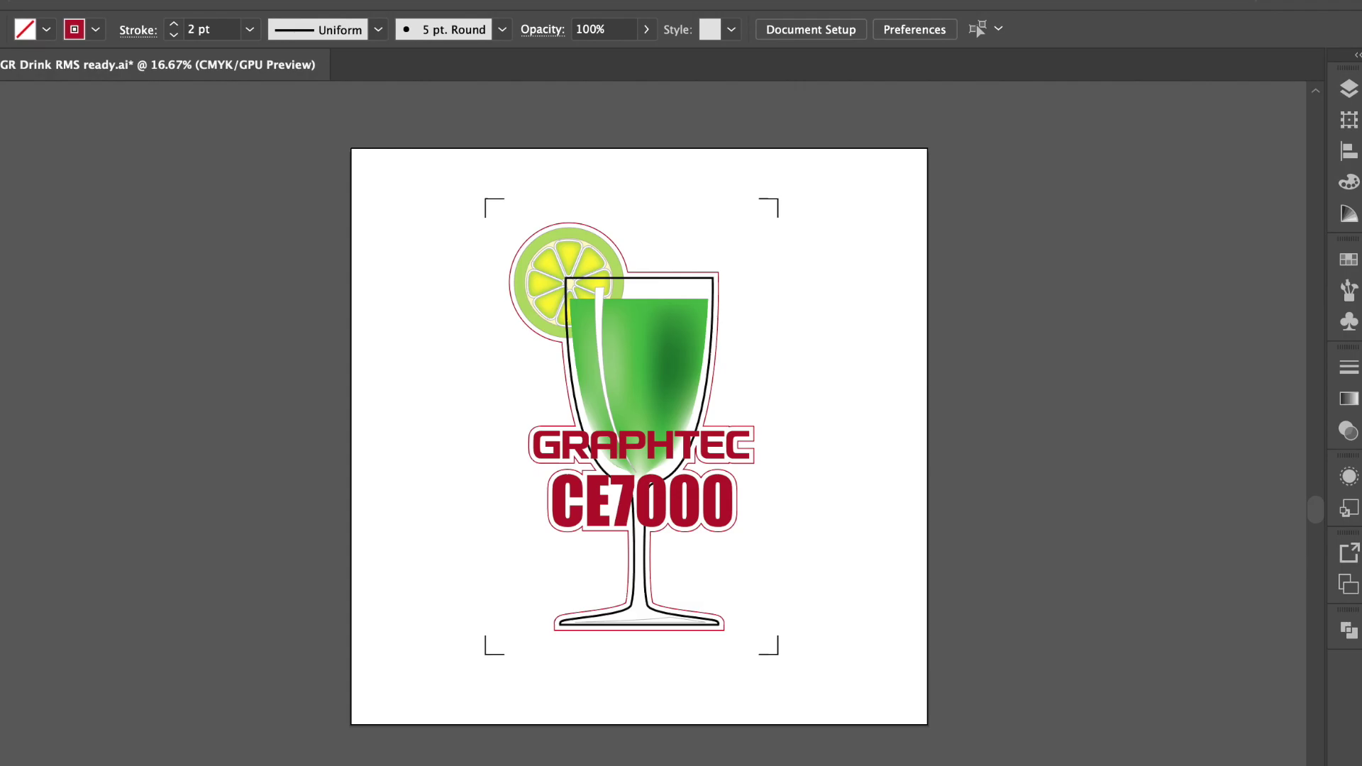
# Reopen Cutting Master 4 Registration Marks and cancel, leaving the artwork without marks
pyautogui.click(170, 12)
pyautogui.moveTo(284, 602)
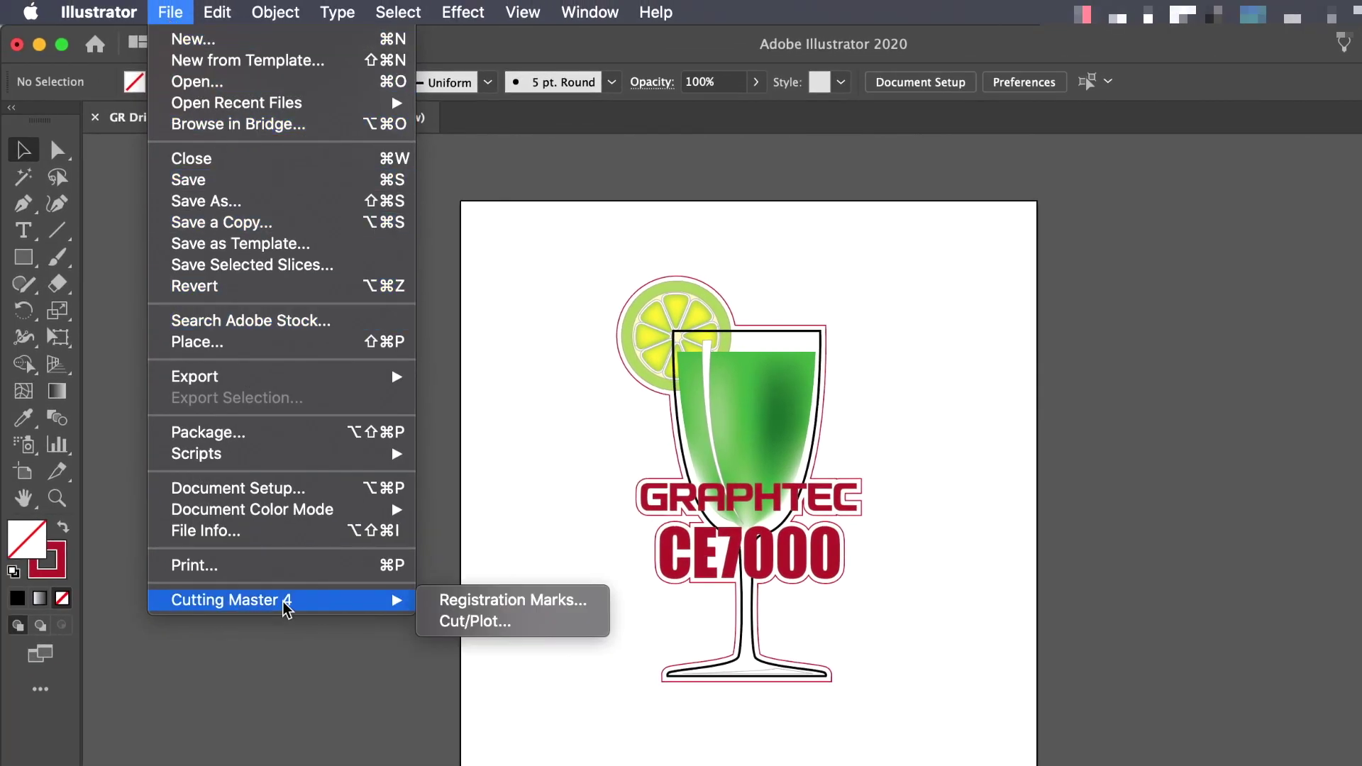
pyautogui.click(522, 603)
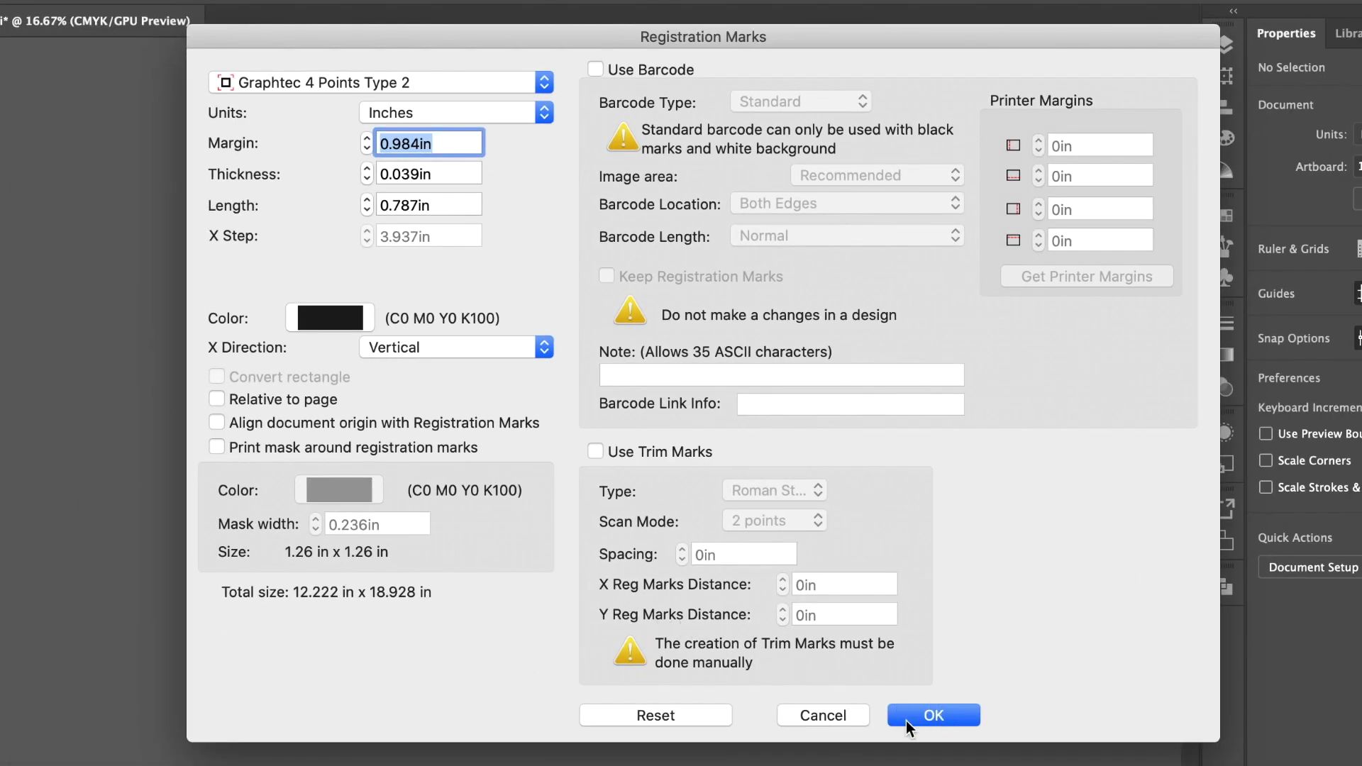
pyautogui.click(839, 719)
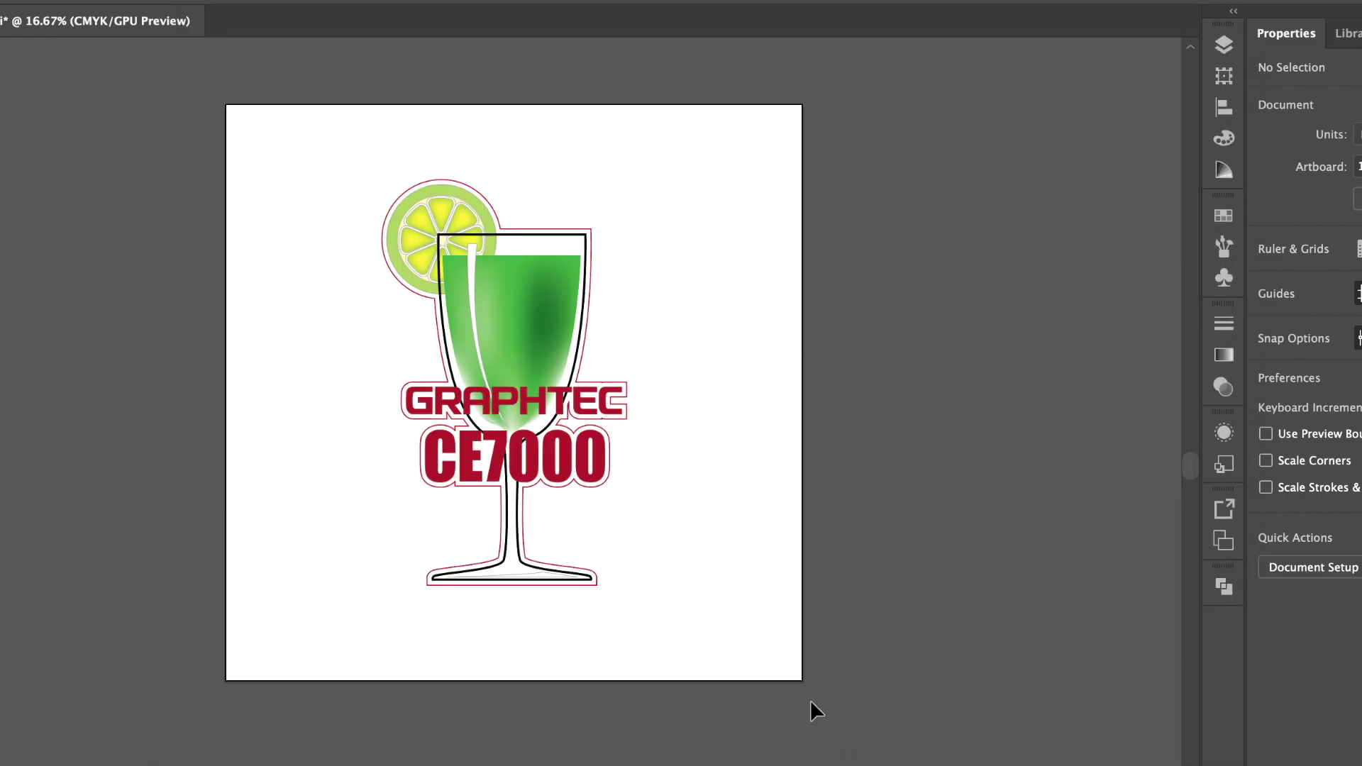
# Draw a rectangle snugly enclosing the lime and glass, tightening each edge to the artwork
pyautogui.press('m')
pyautogui.moveTo(350, 153); pyautogui.dragTo(672, 619)
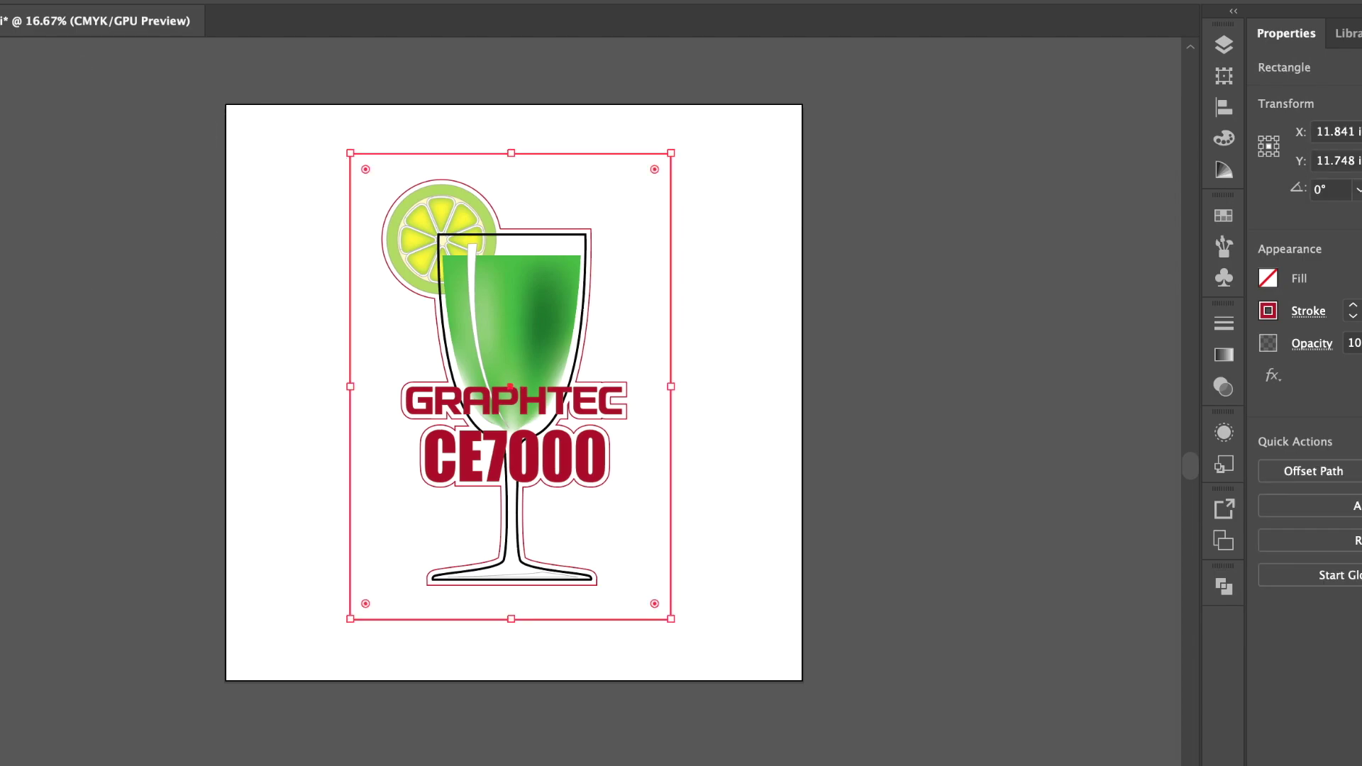
pyautogui.moveTo(511, 154); pyautogui.dragTo(511, 167)
pyautogui.moveTo(508, 615); pyautogui.dragTo(511, 607)
pyautogui.moveTo(670, 386); pyautogui.dragTo(659, 385)
pyautogui.moveTo(349, 385); pyautogui.dragTo(358, 385)
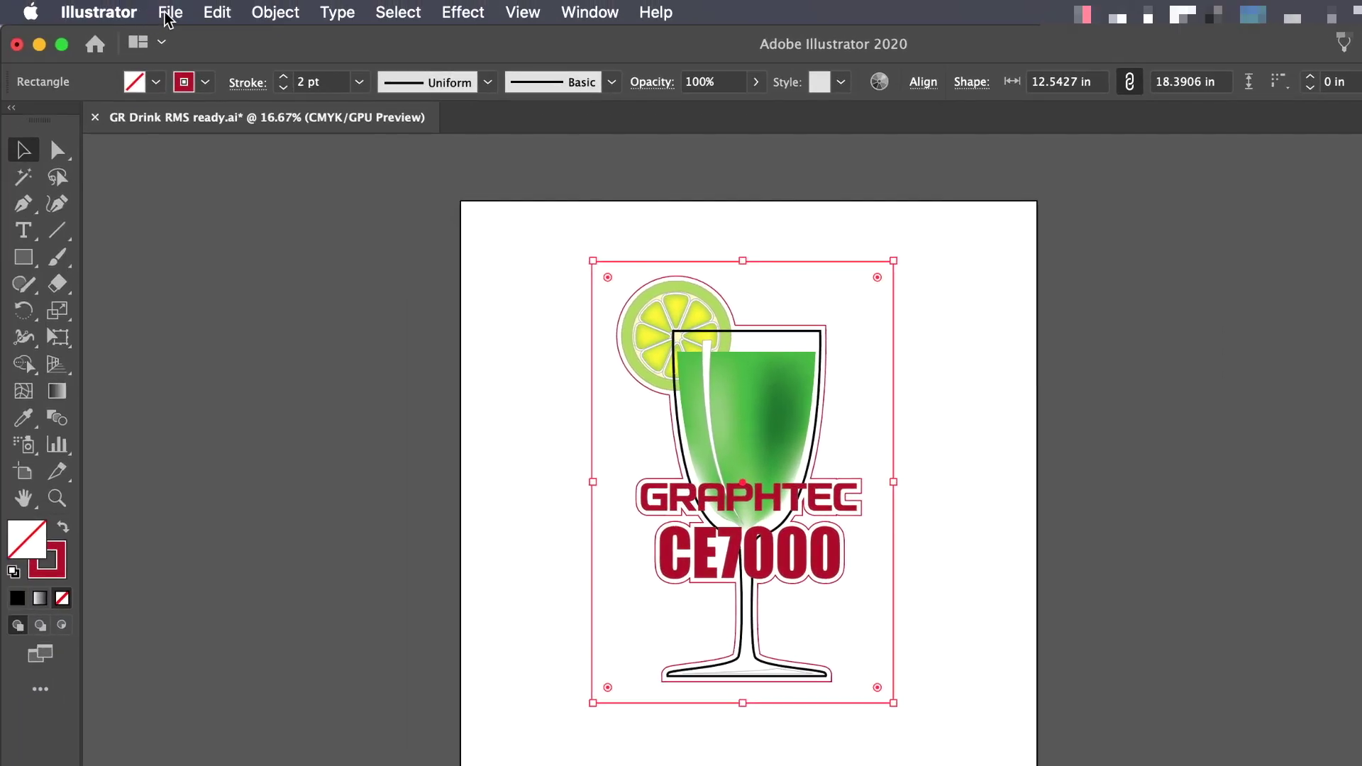
# Convert the rectangle into Graphtec Type 2 registration marks at its corners
pyautogui.click(170, 12)
pyautogui.moveTo(319, 601)
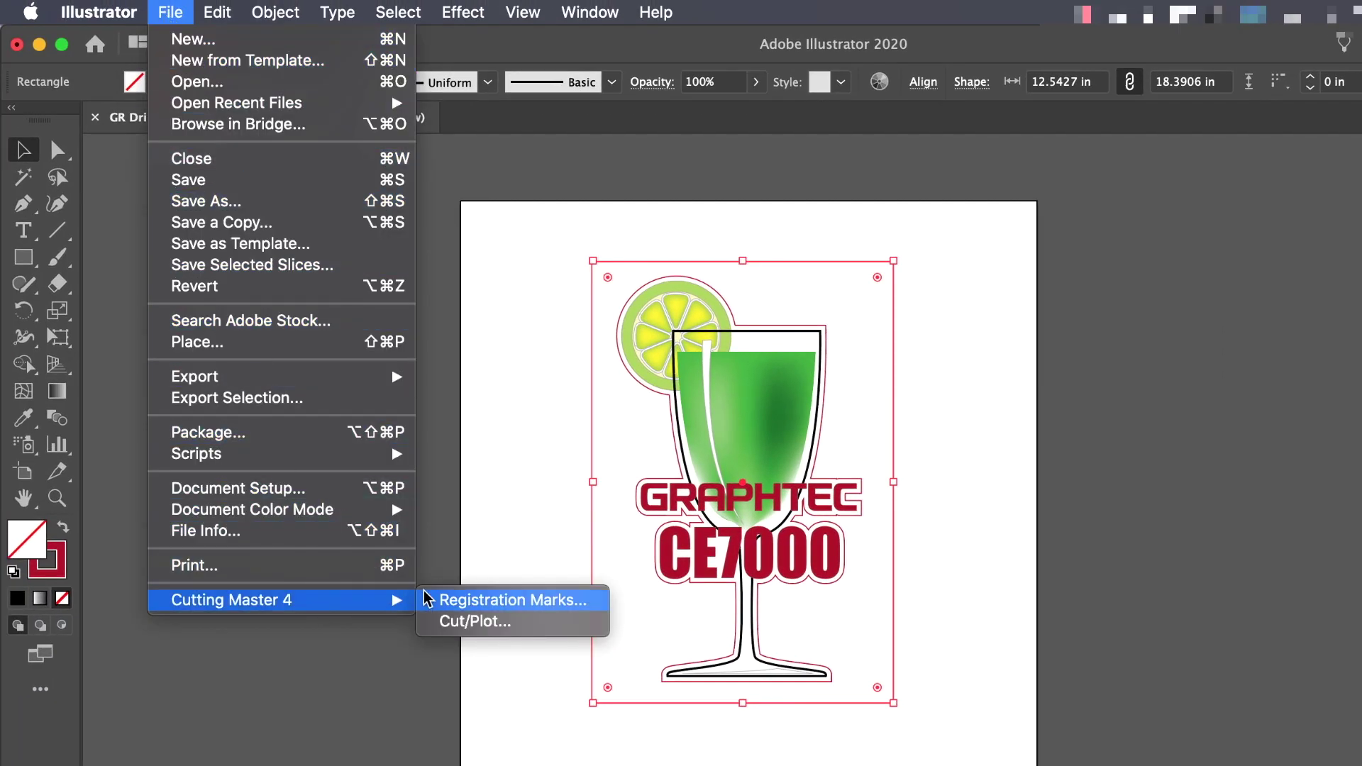
pyautogui.click(447, 603)
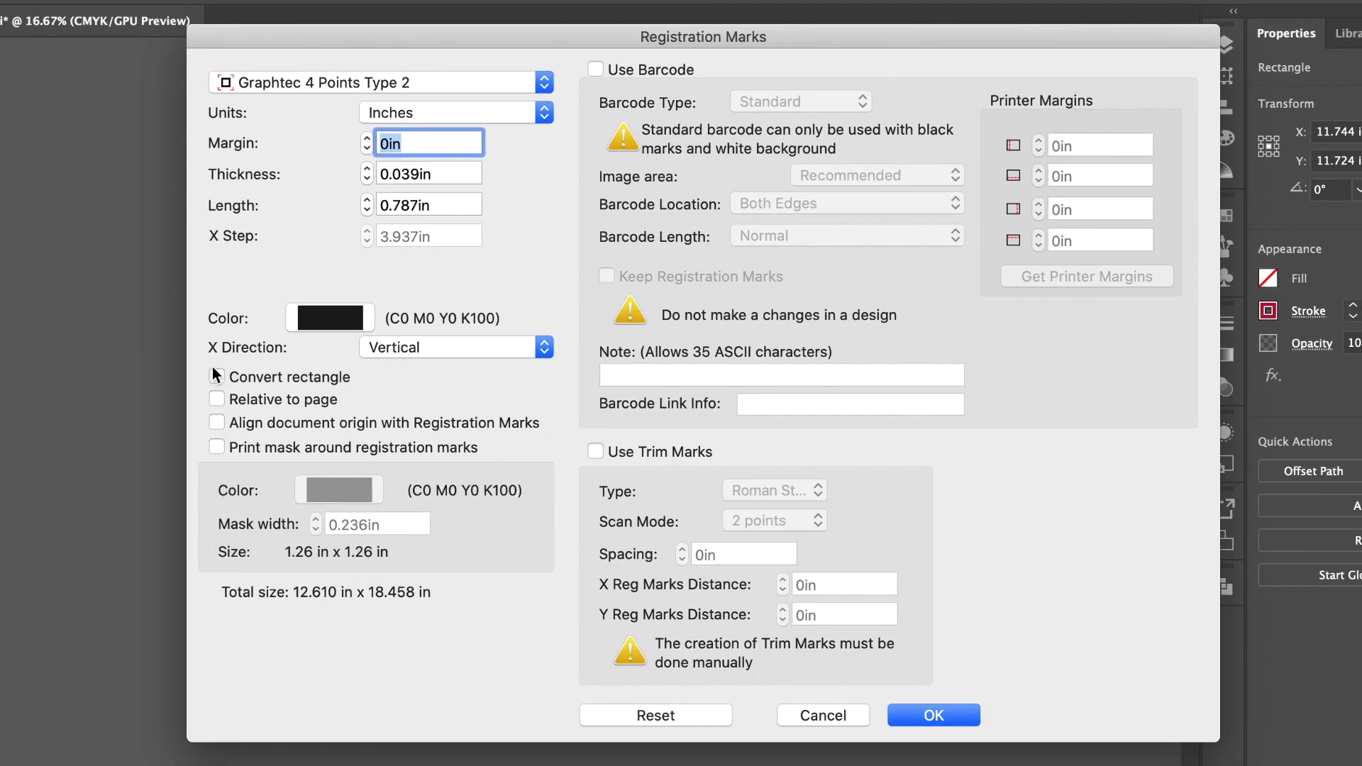
pyautogui.click(216, 376)
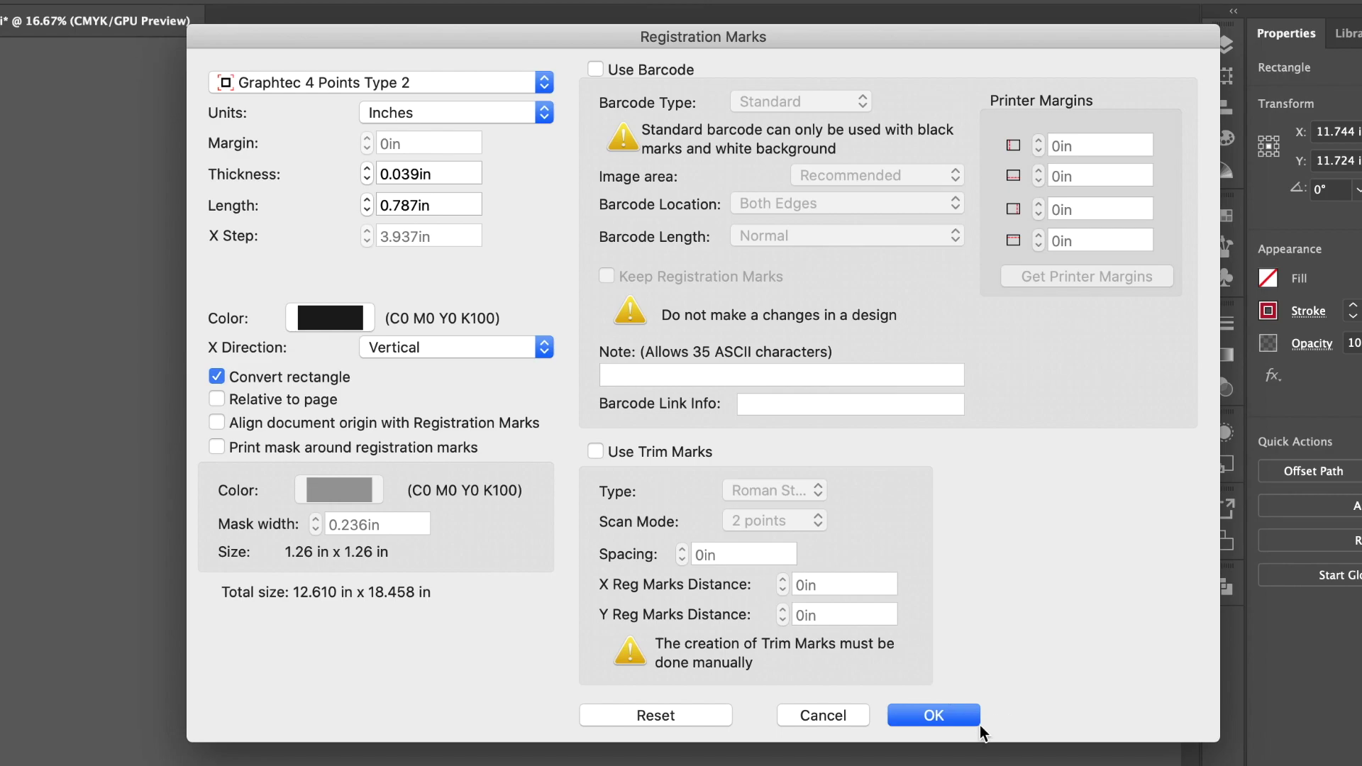
pyautogui.click(939, 717)
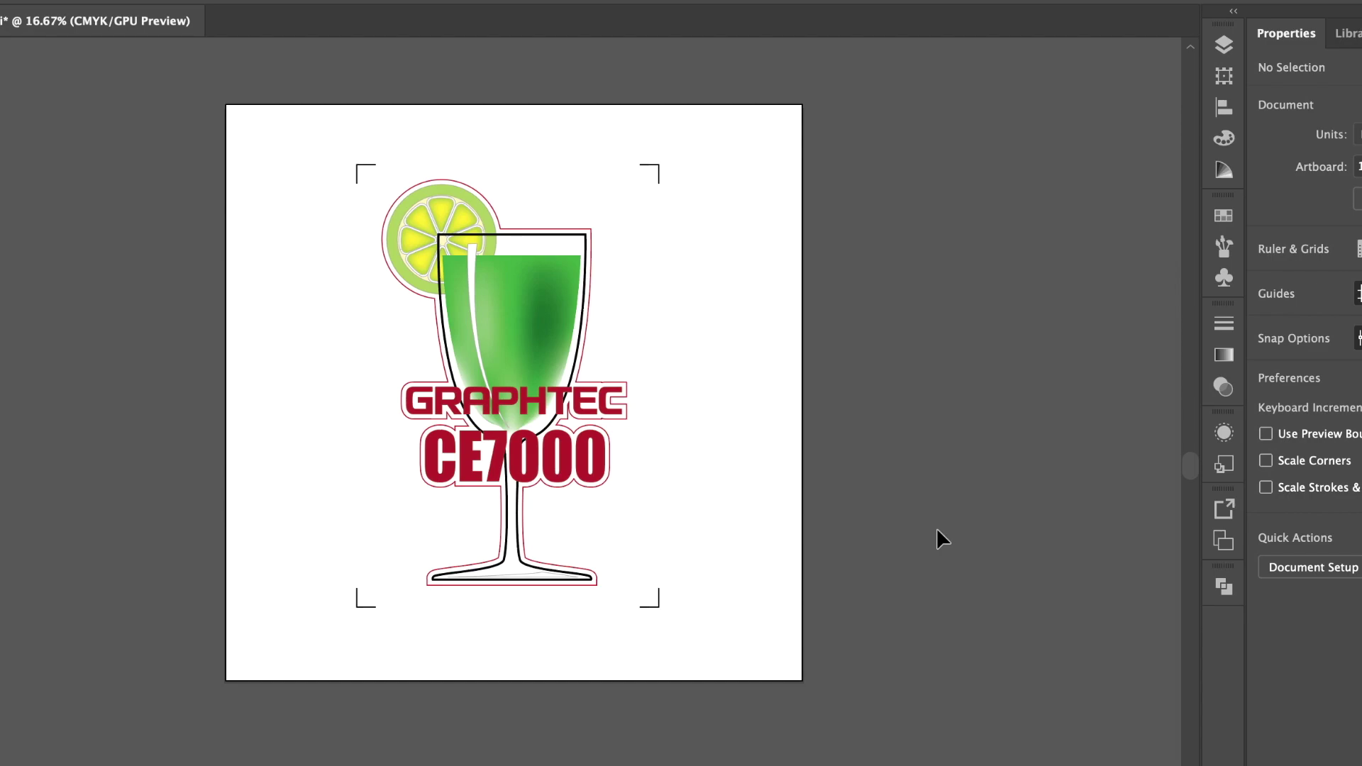
pyautogui.click(610, 213)
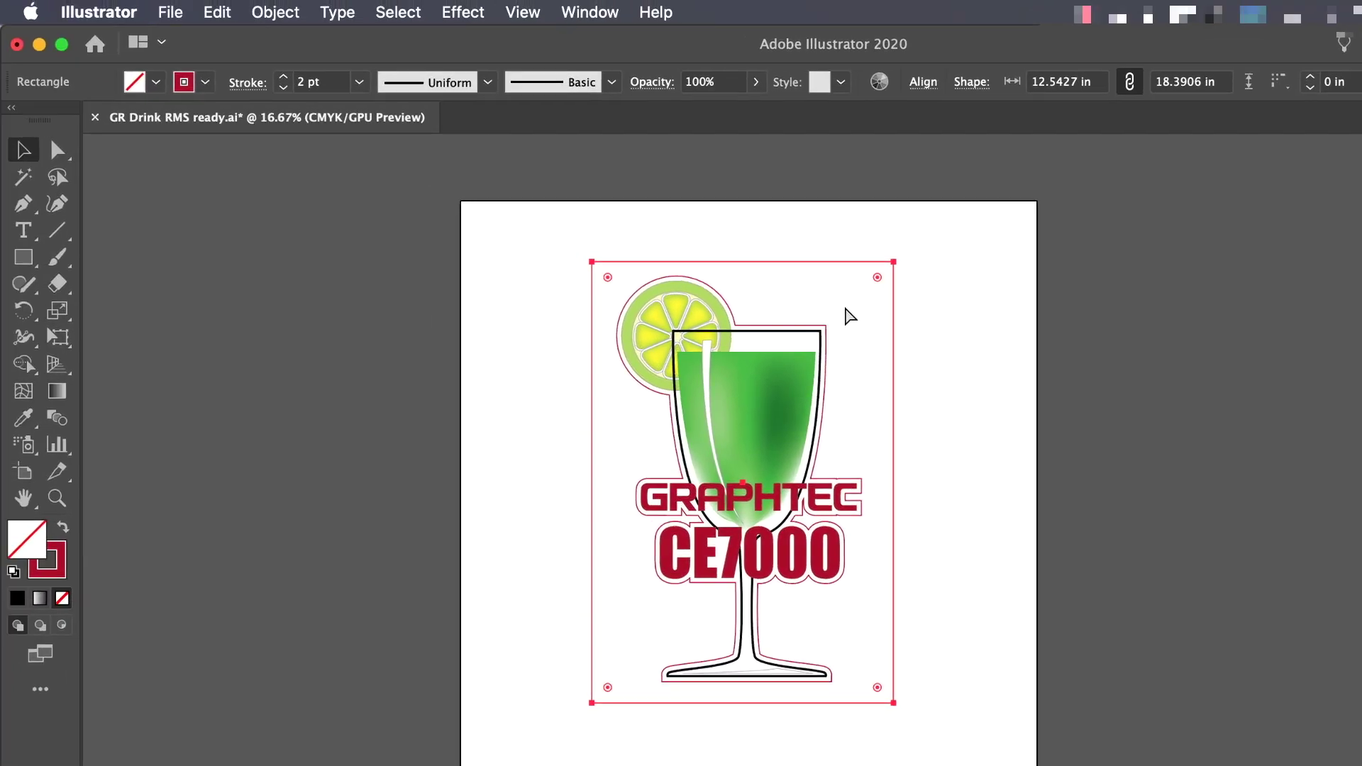
pyautogui.click(849, 315)
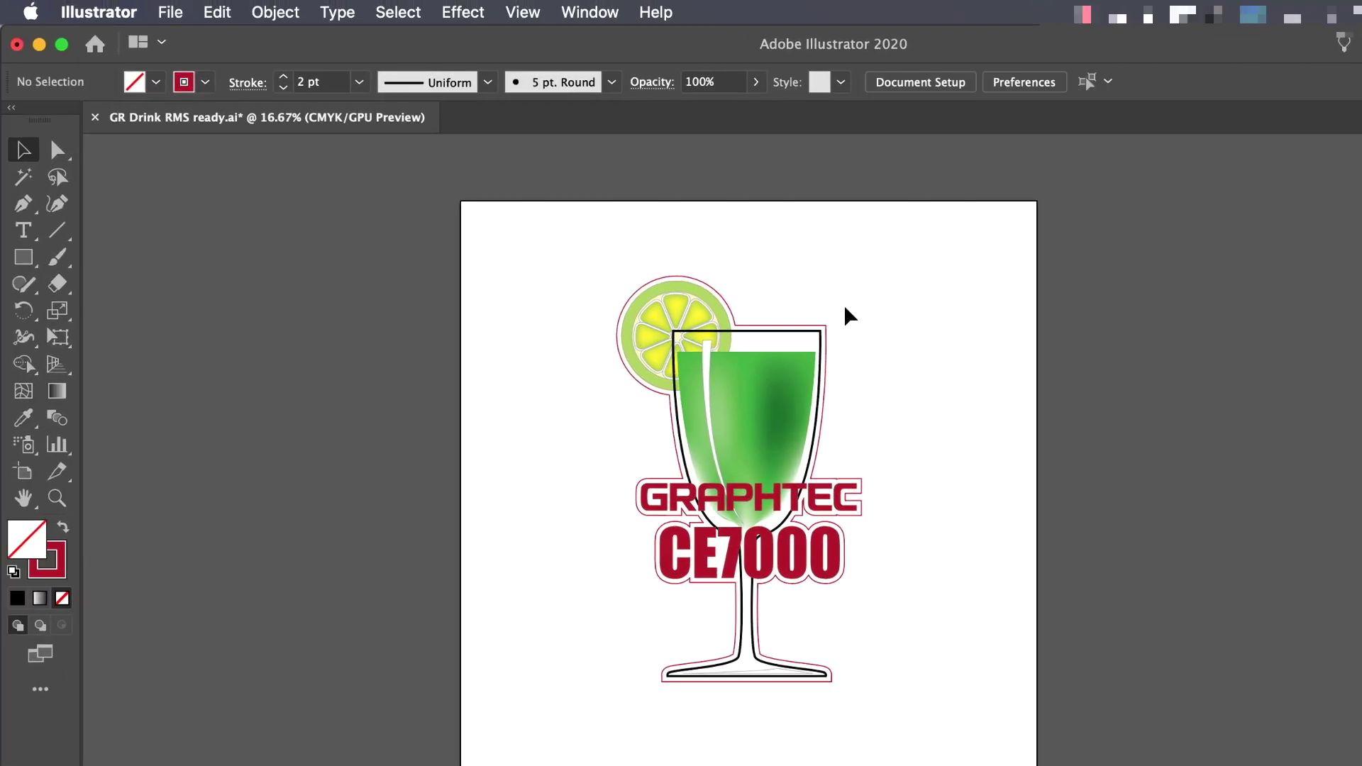
pyautogui.click(170, 12)
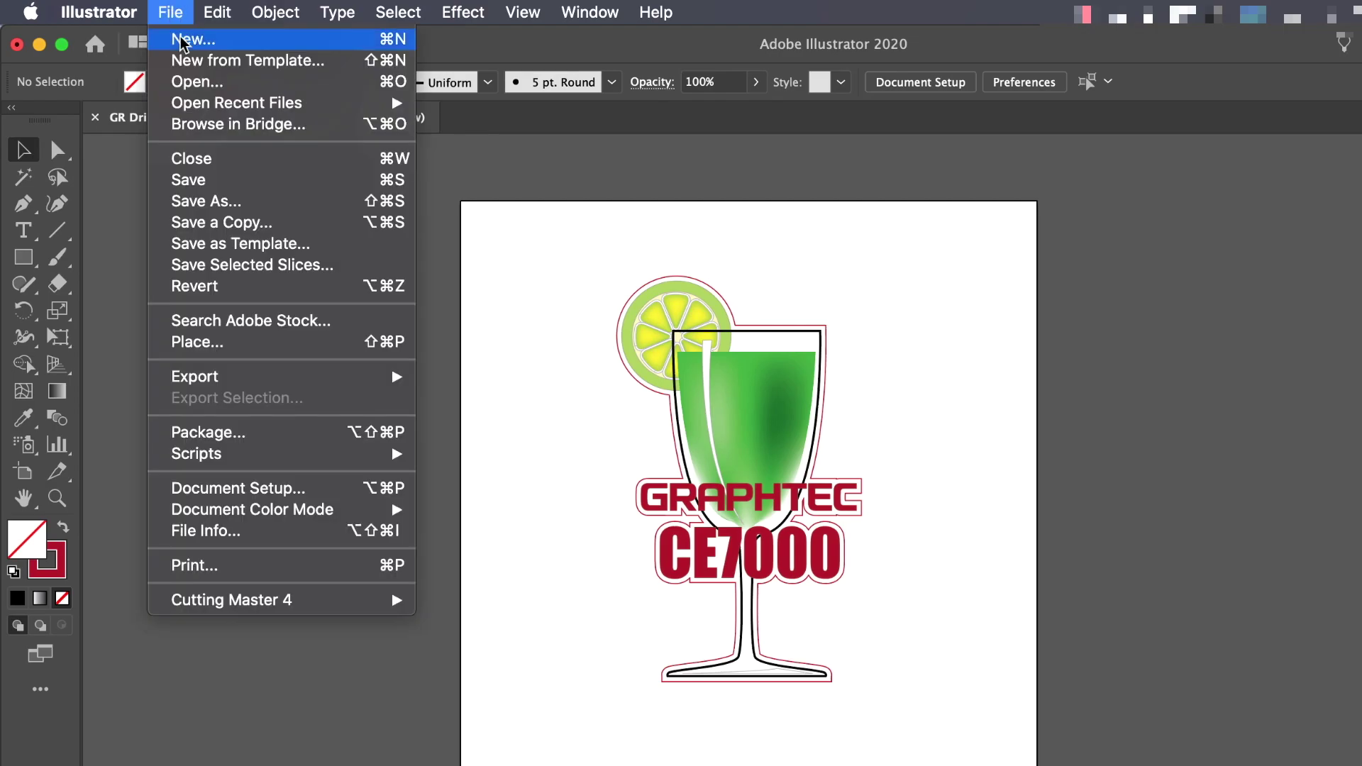
pyautogui.moveTo(298, 602)
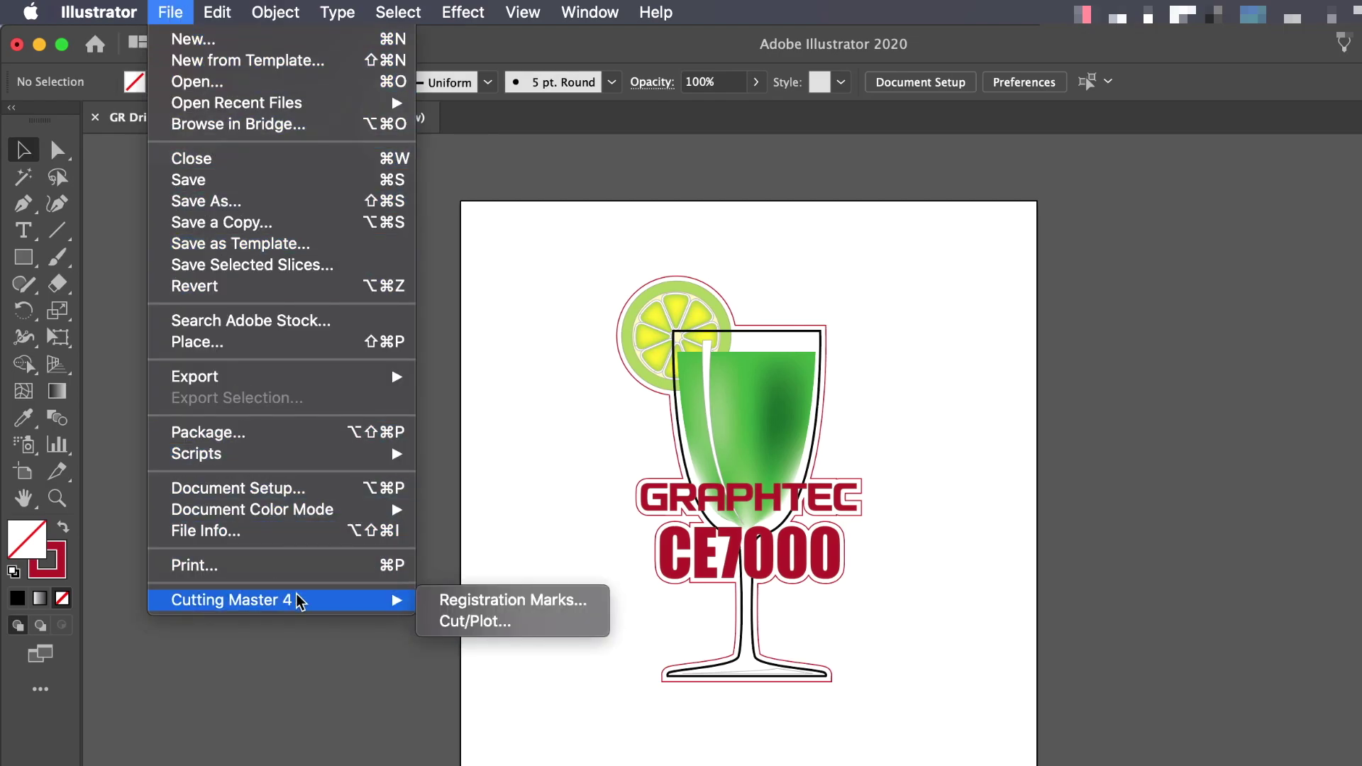
pyautogui.click(489, 603)
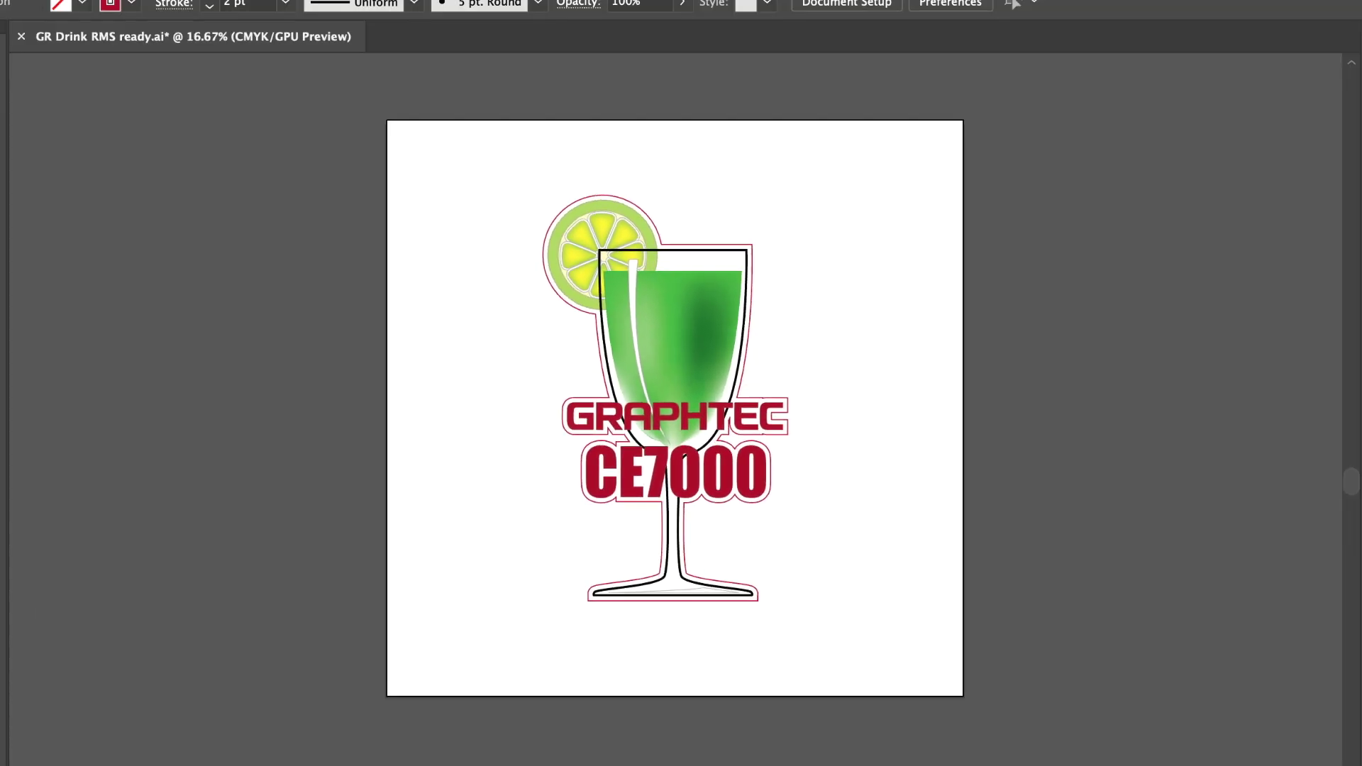
# Reset Registration Marks to defaults (0.984 in margin) and place the Type 2 corner marks
pyautogui.click(99, 0)
pyautogui.moveTo(241, 523)
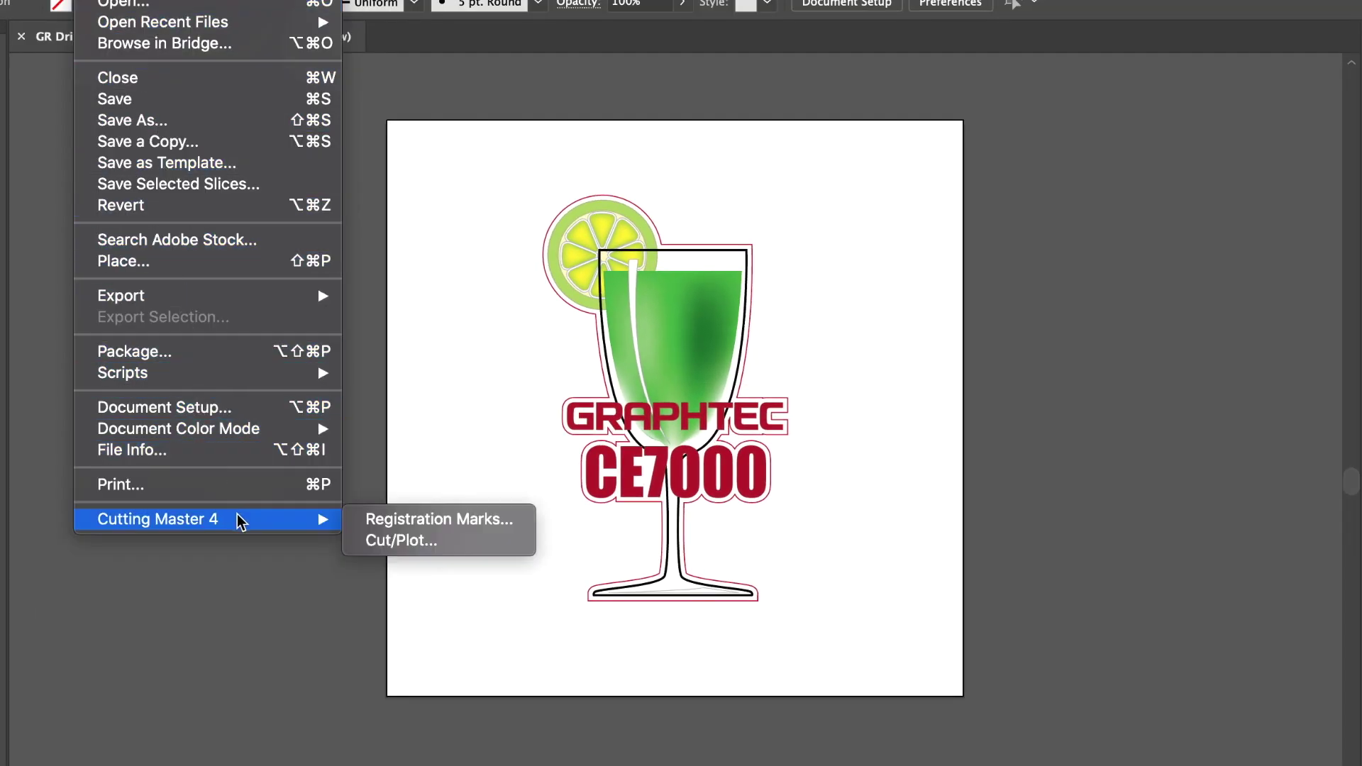
pyautogui.click(395, 525)
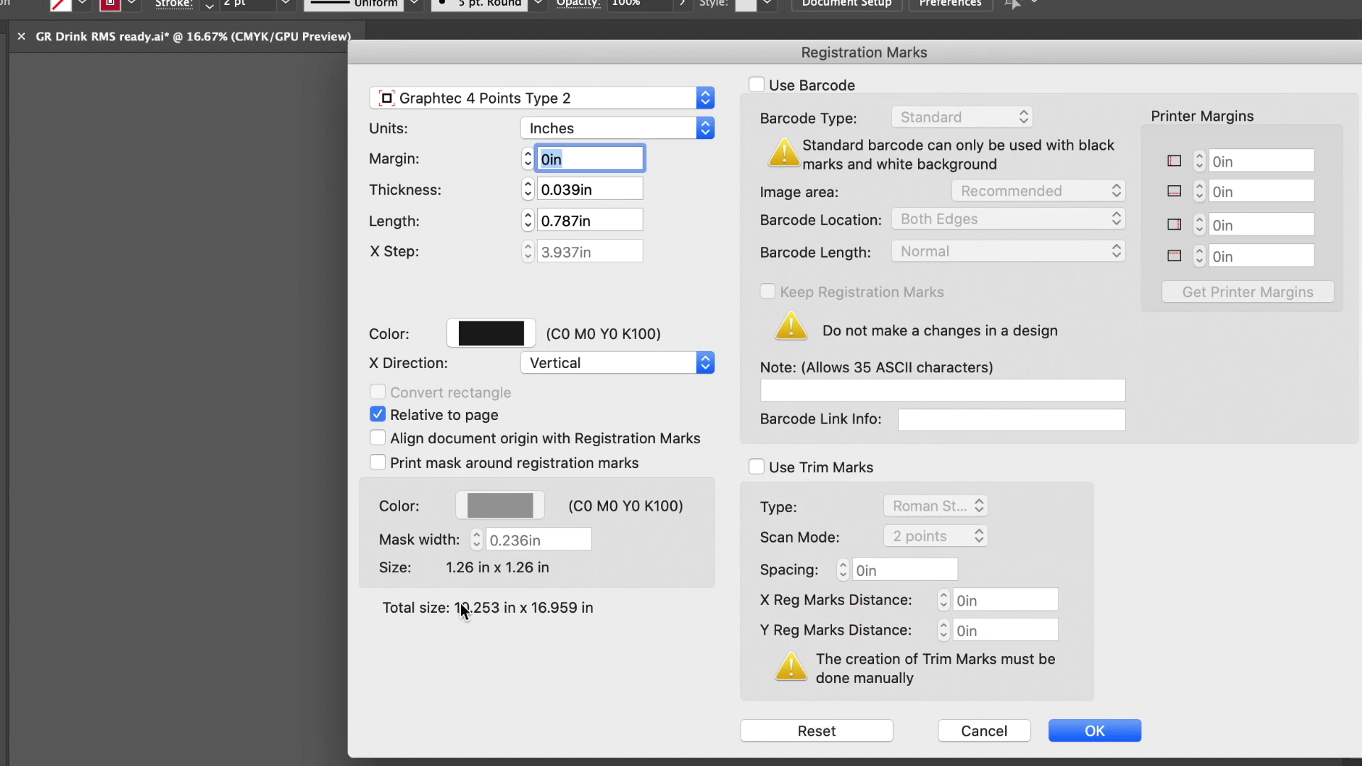
pyautogui.click(802, 736)
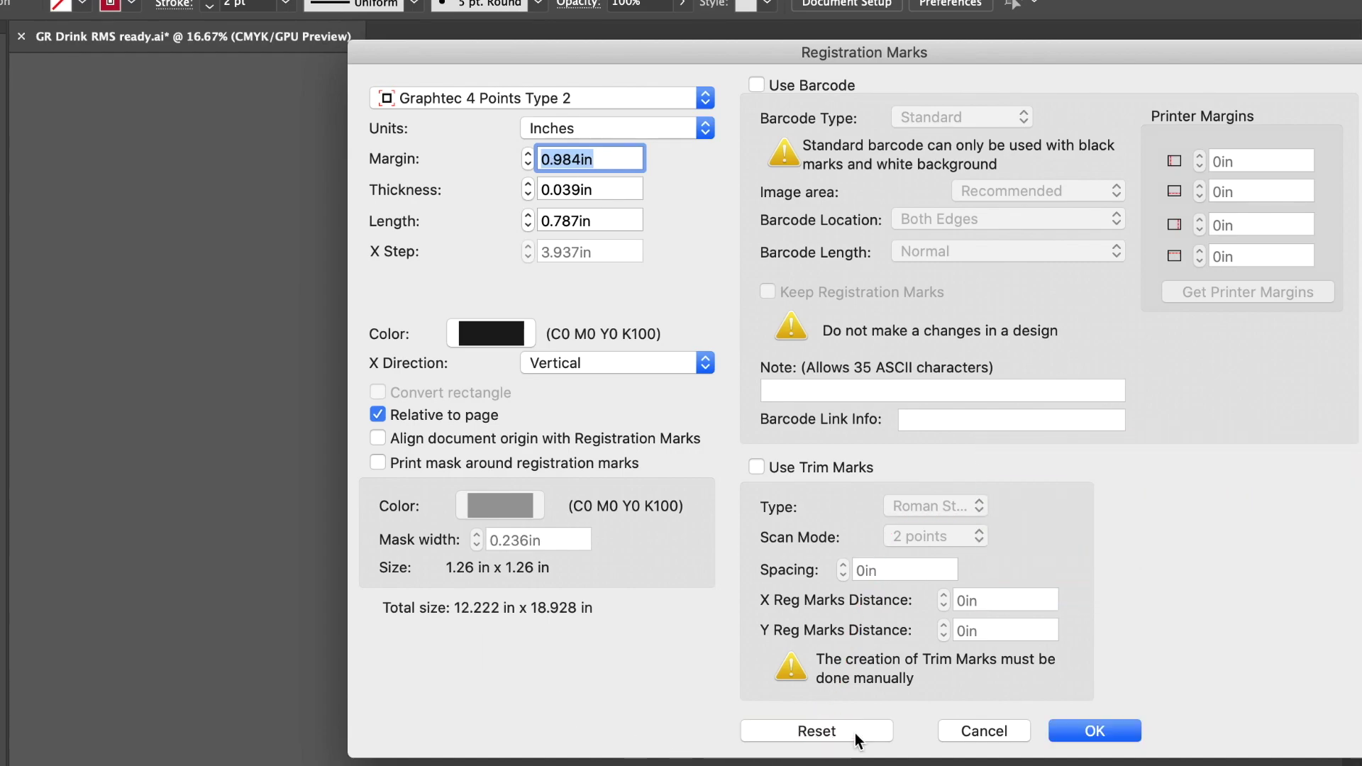
pyautogui.click(1123, 731)
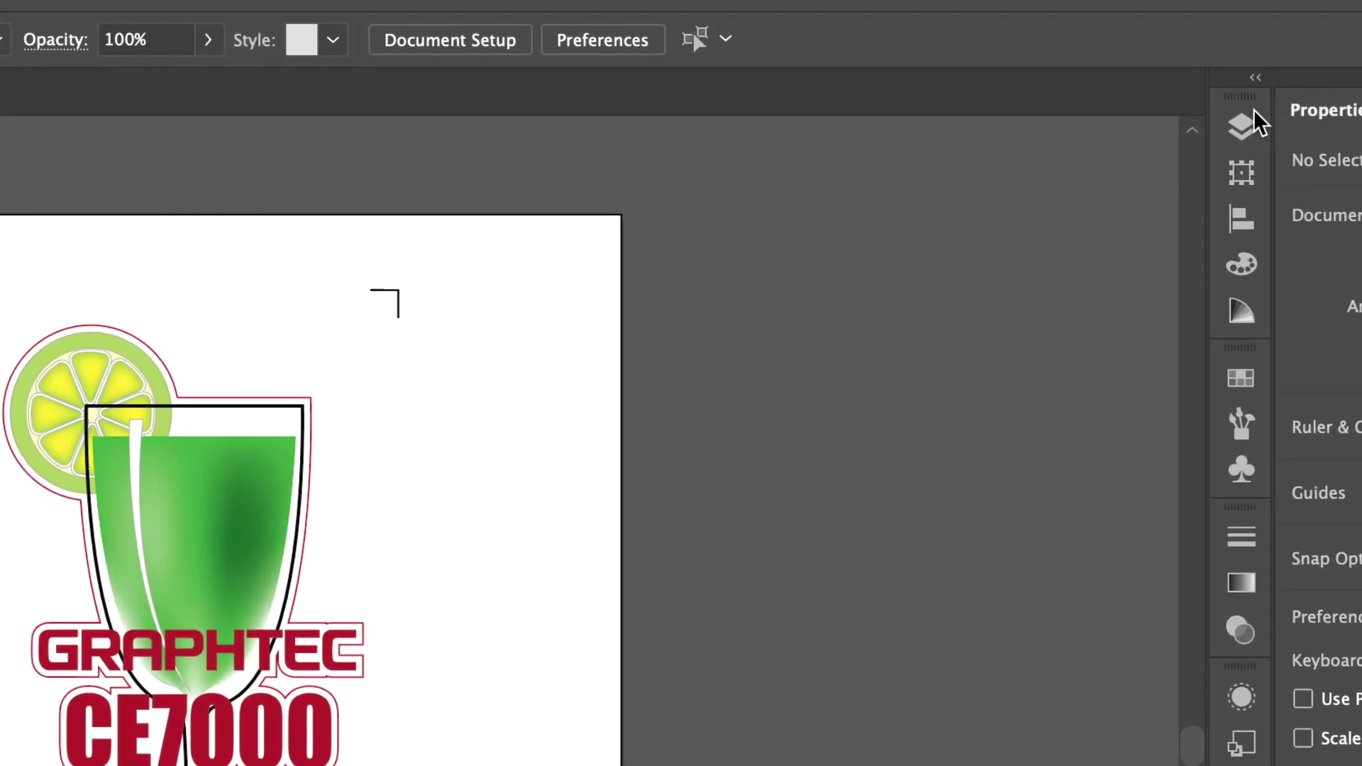
pyautogui.click(1243, 126)
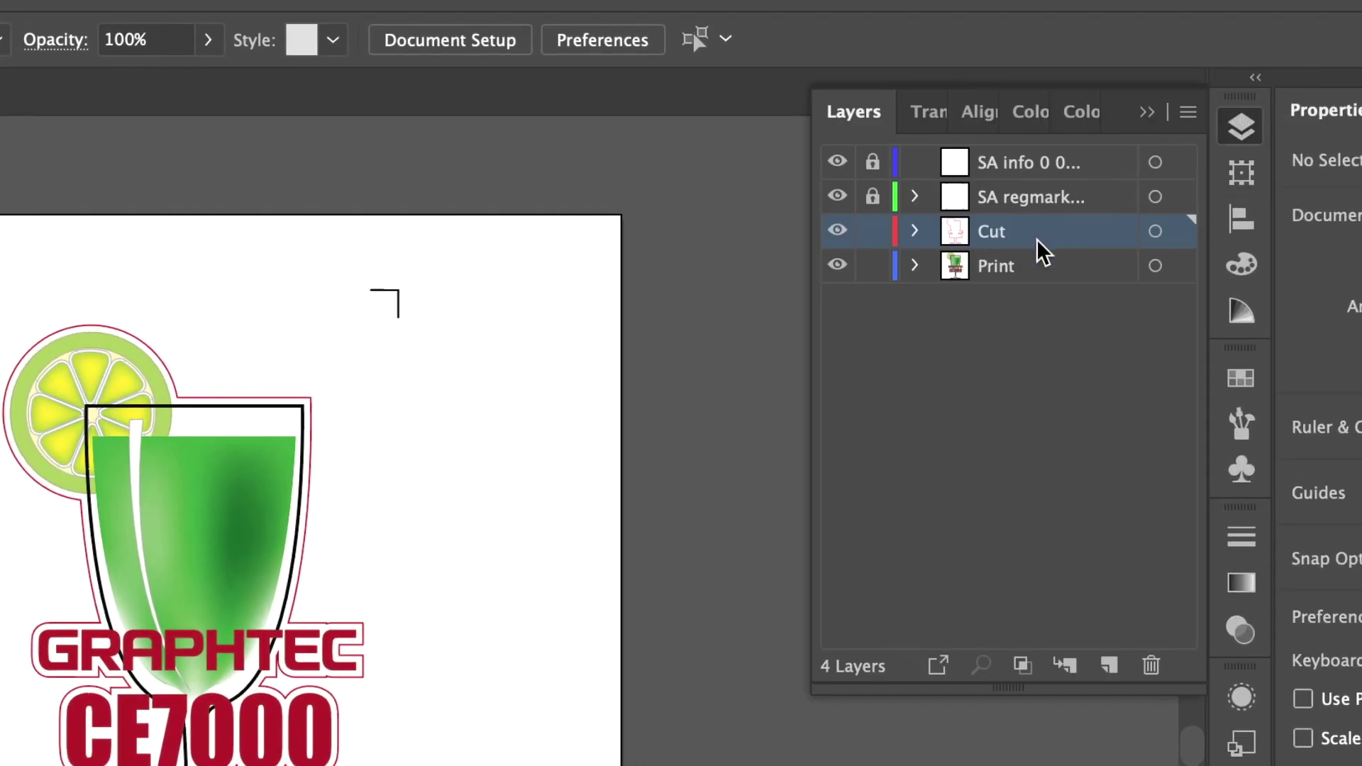
pyautogui.click(838, 231)
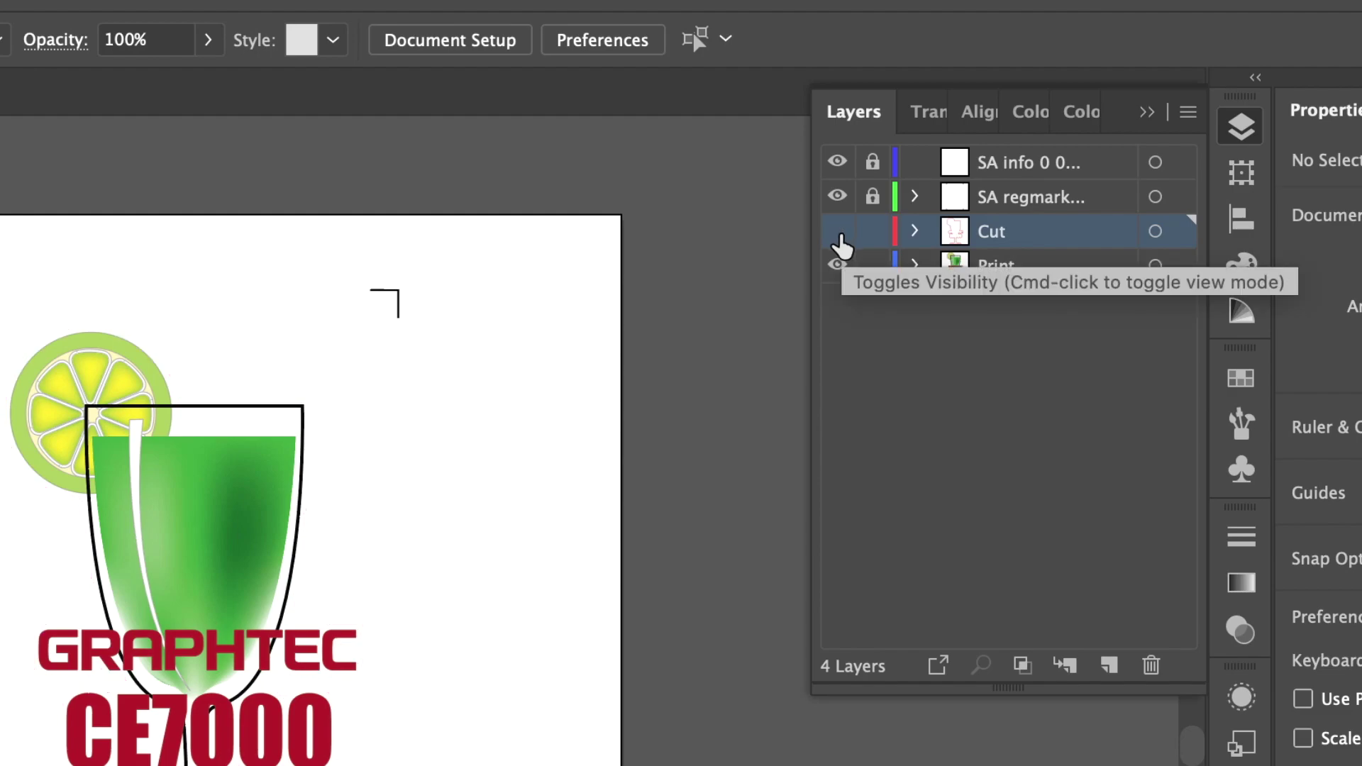
pyautogui.click(1144, 112)
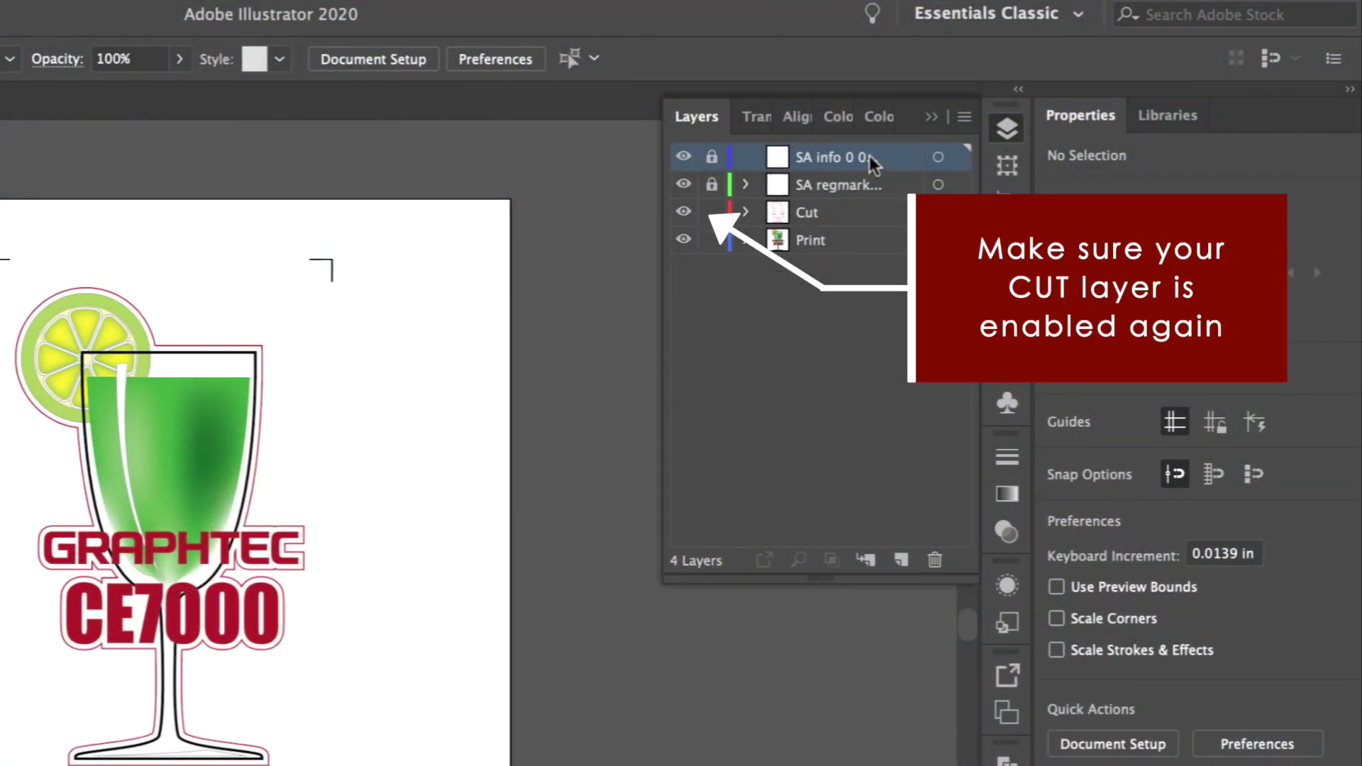
pyautogui.click(930, 121)
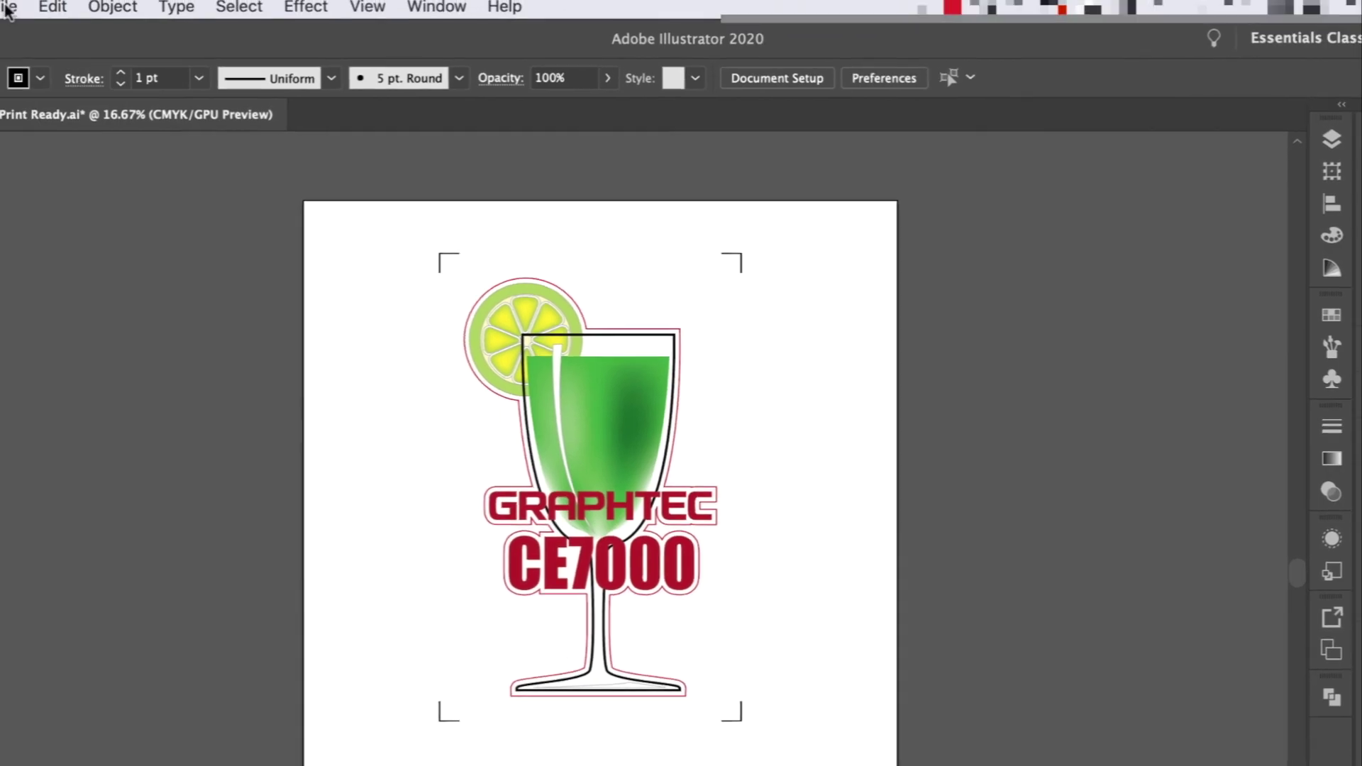
# In Cut/Plot, exclude the Print layer and send only the Cut layer on Roll media
pyautogui.click(107, 10)
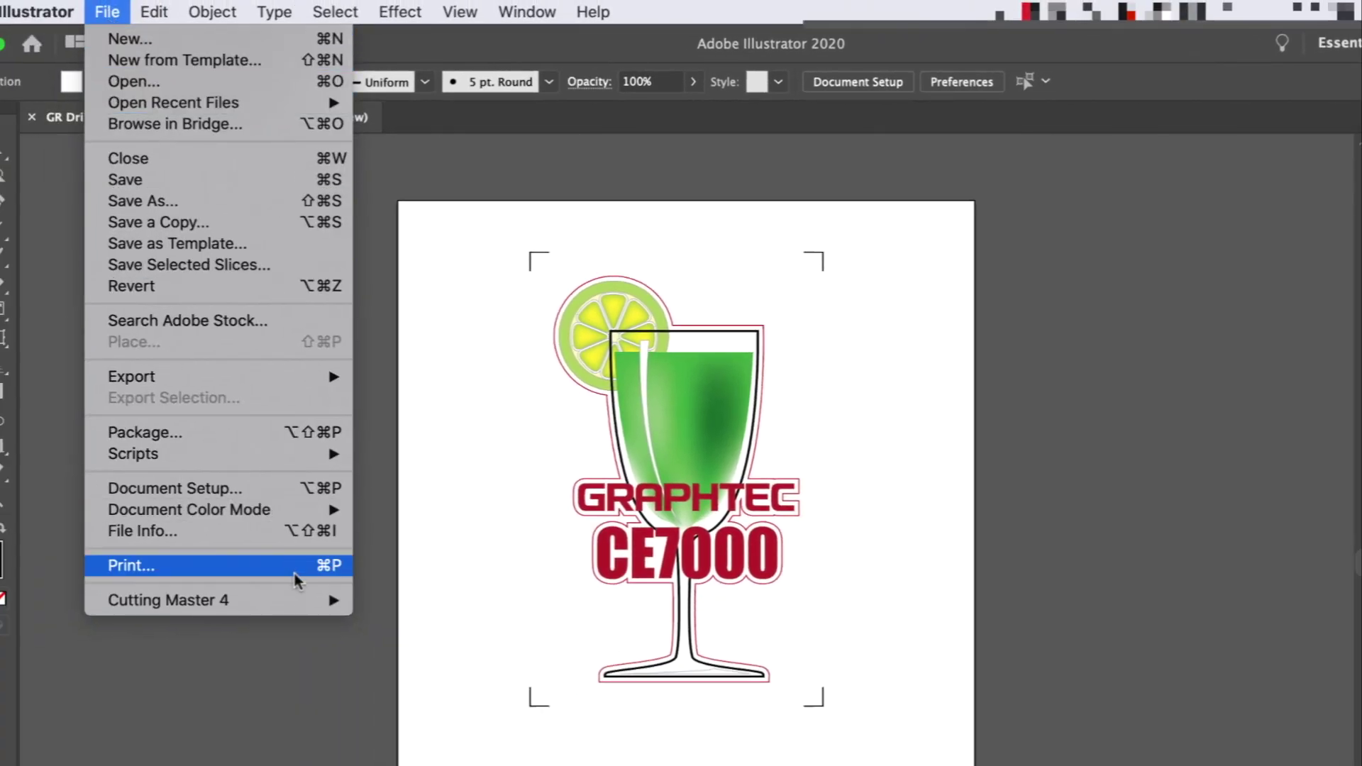
pyautogui.moveTo(295, 599)
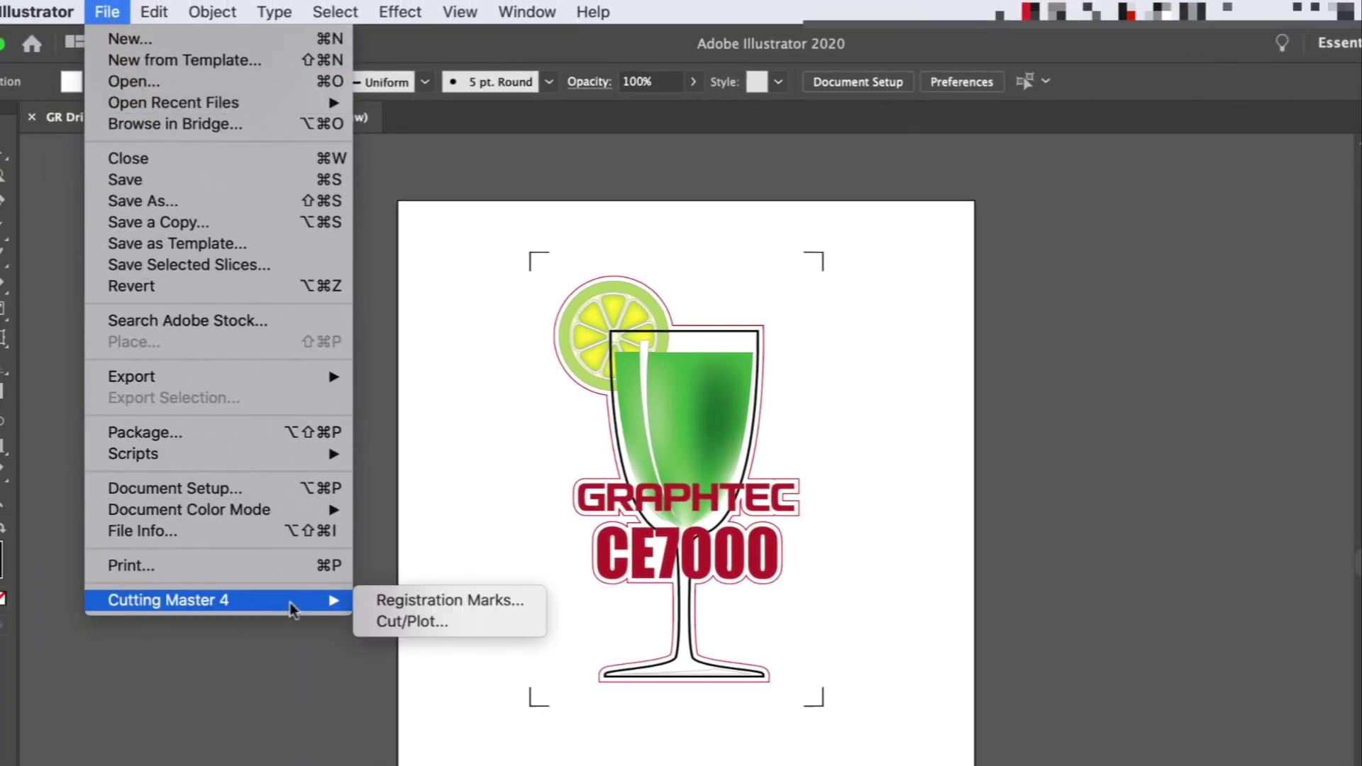
pyautogui.click(383, 621)
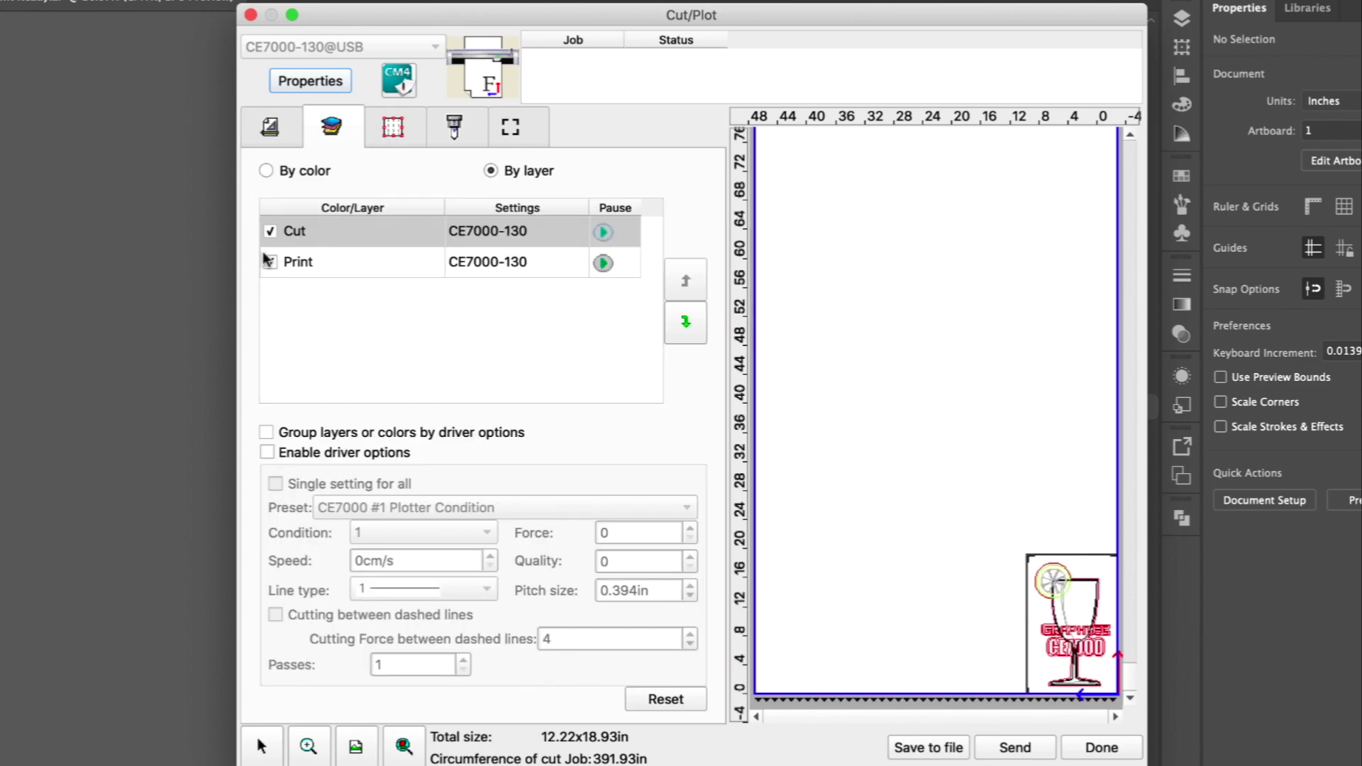
pyautogui.click(269, 262)
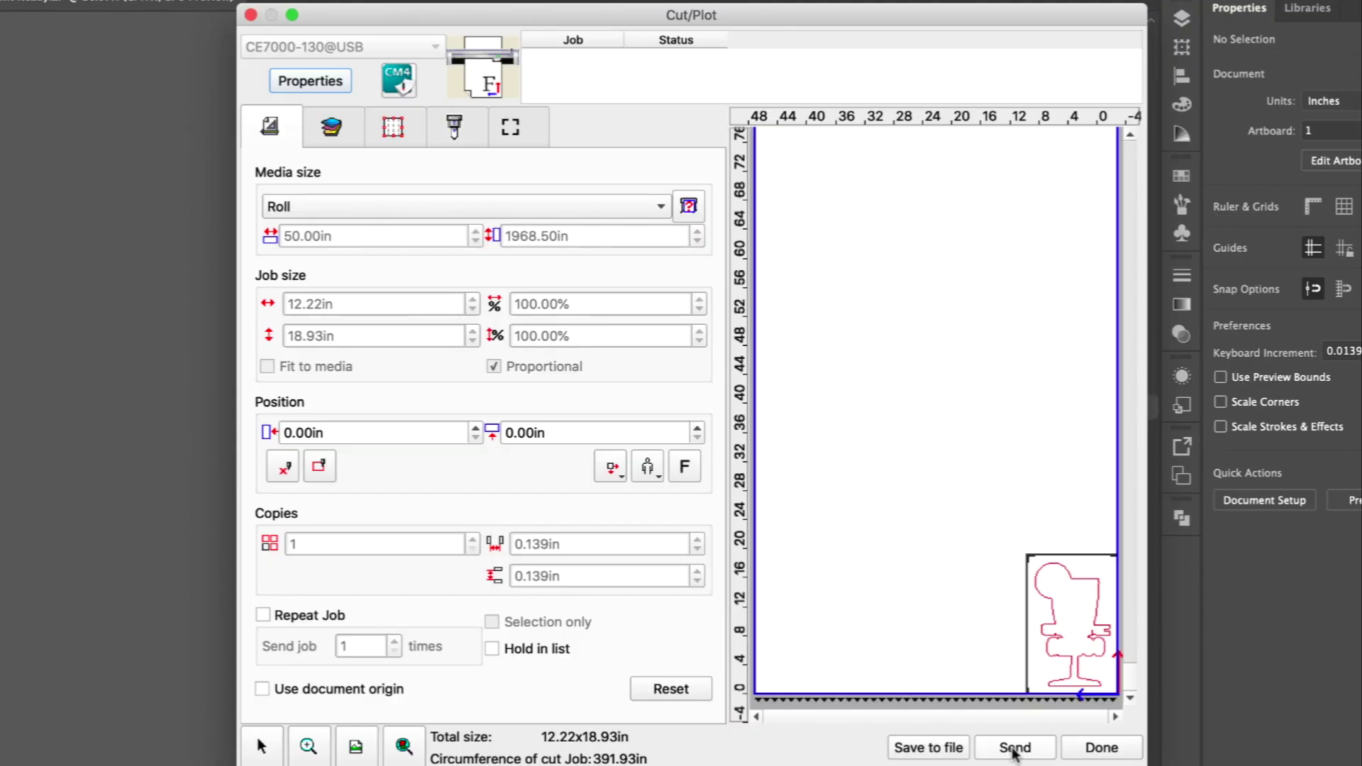
pyautogui.click(1015, 748)
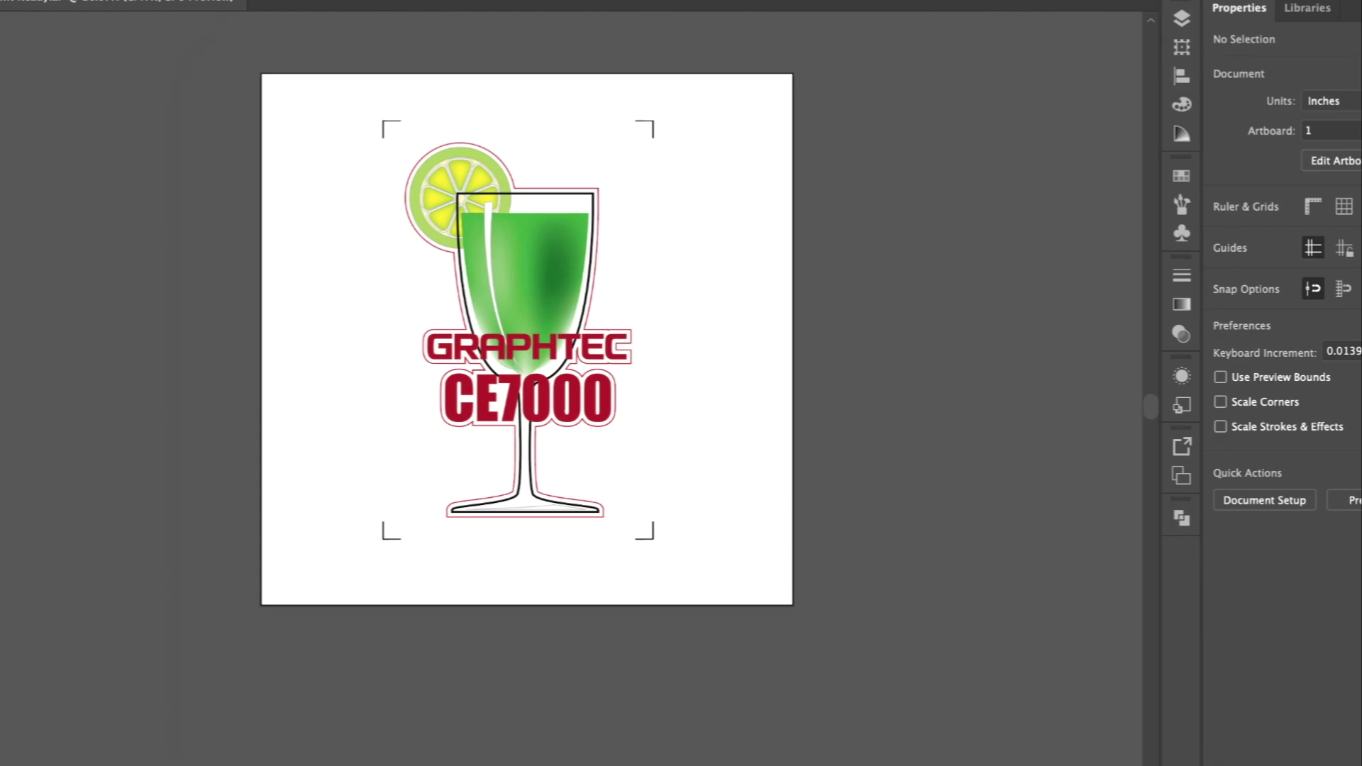